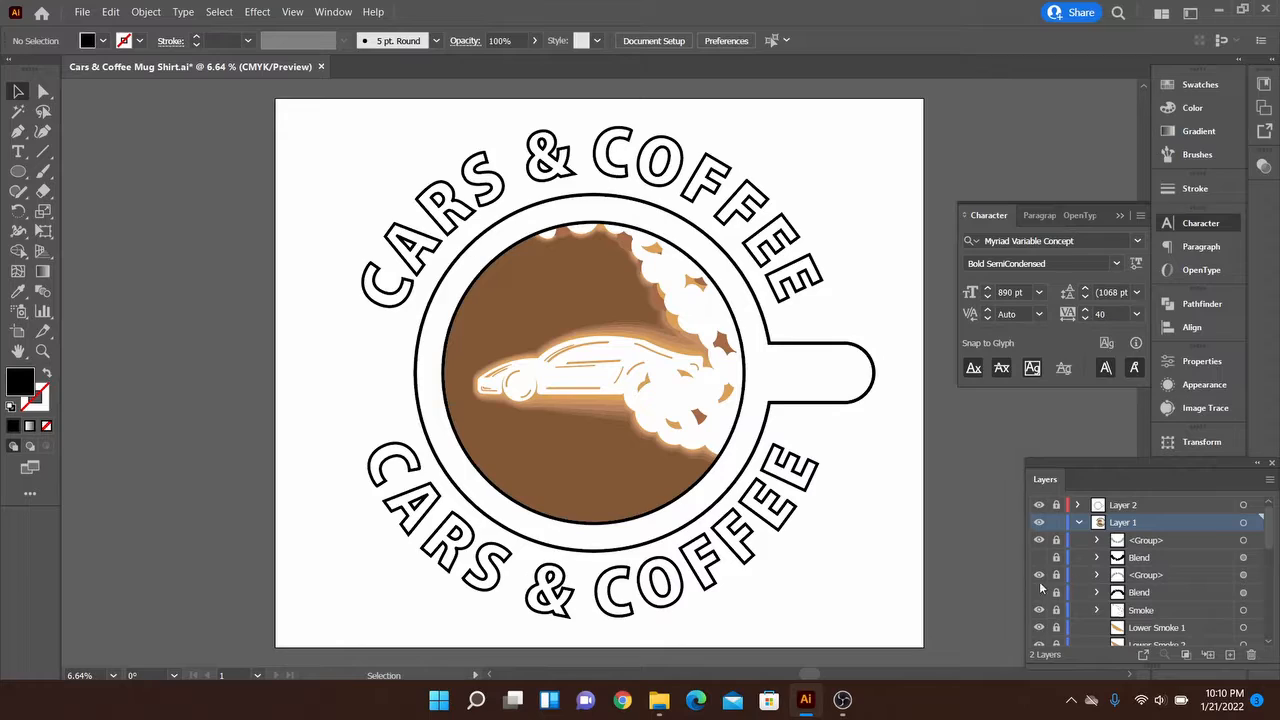
Hide both outlined text groups and draw an unfilled, black-stroked circle from the mug's centre, slightly larger than its outer rim
click(1039, 575)
click(1039, 541)
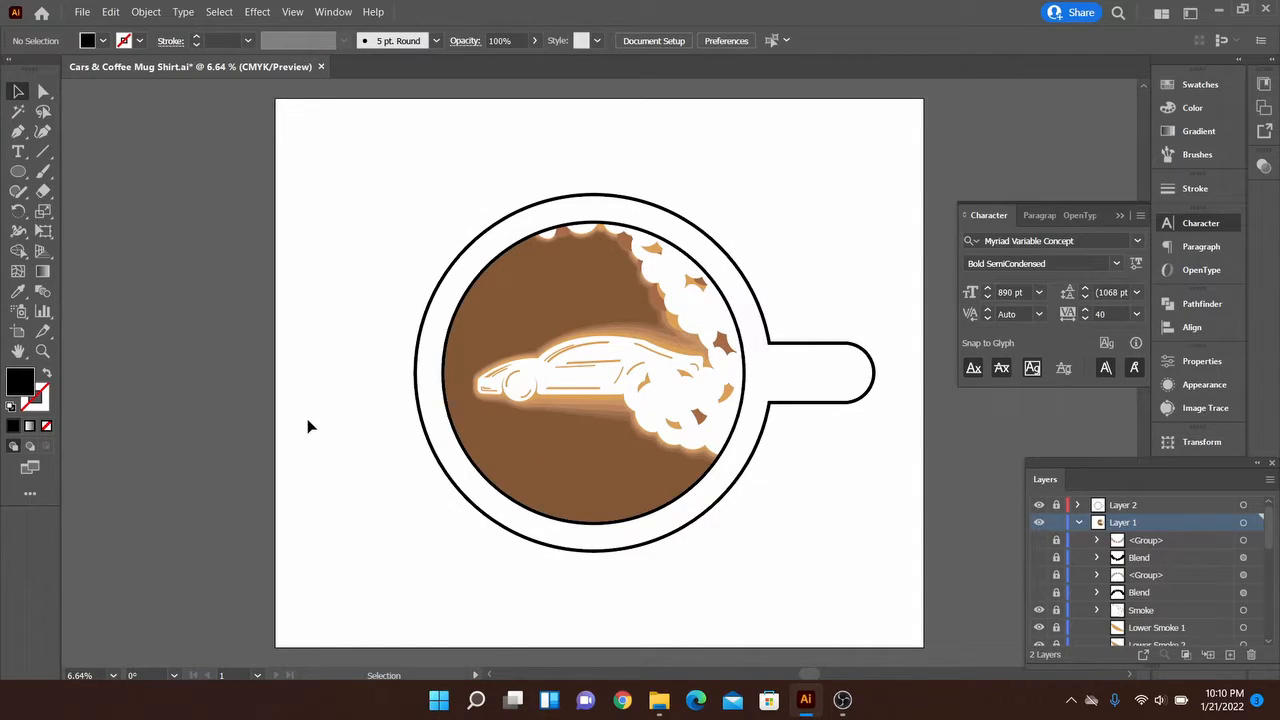
key(l)
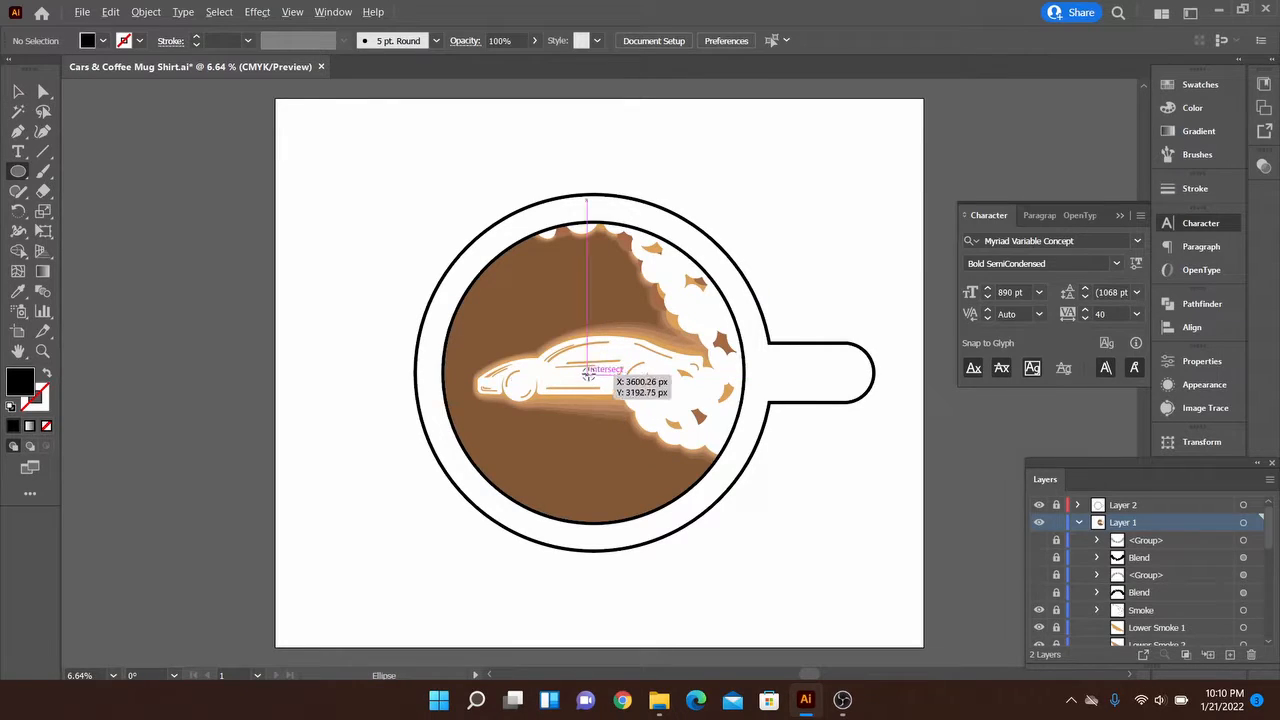
drag(591, 372, 781, 305)
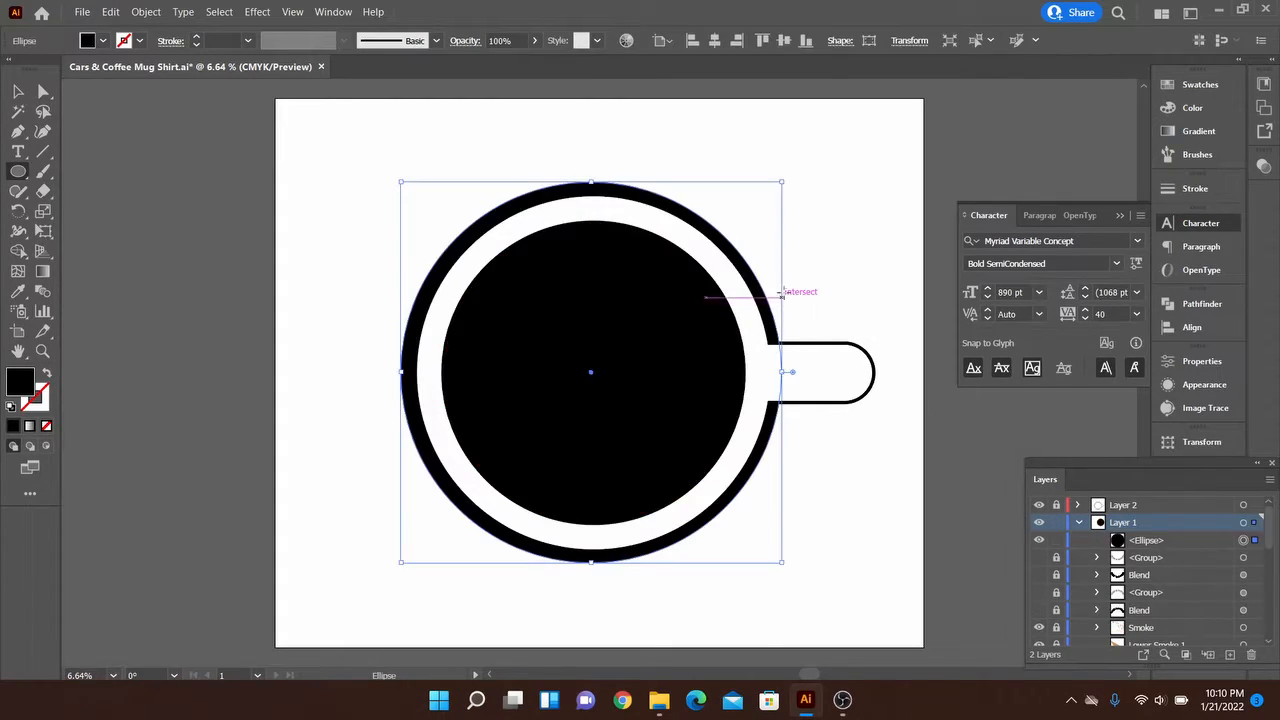
key(v)
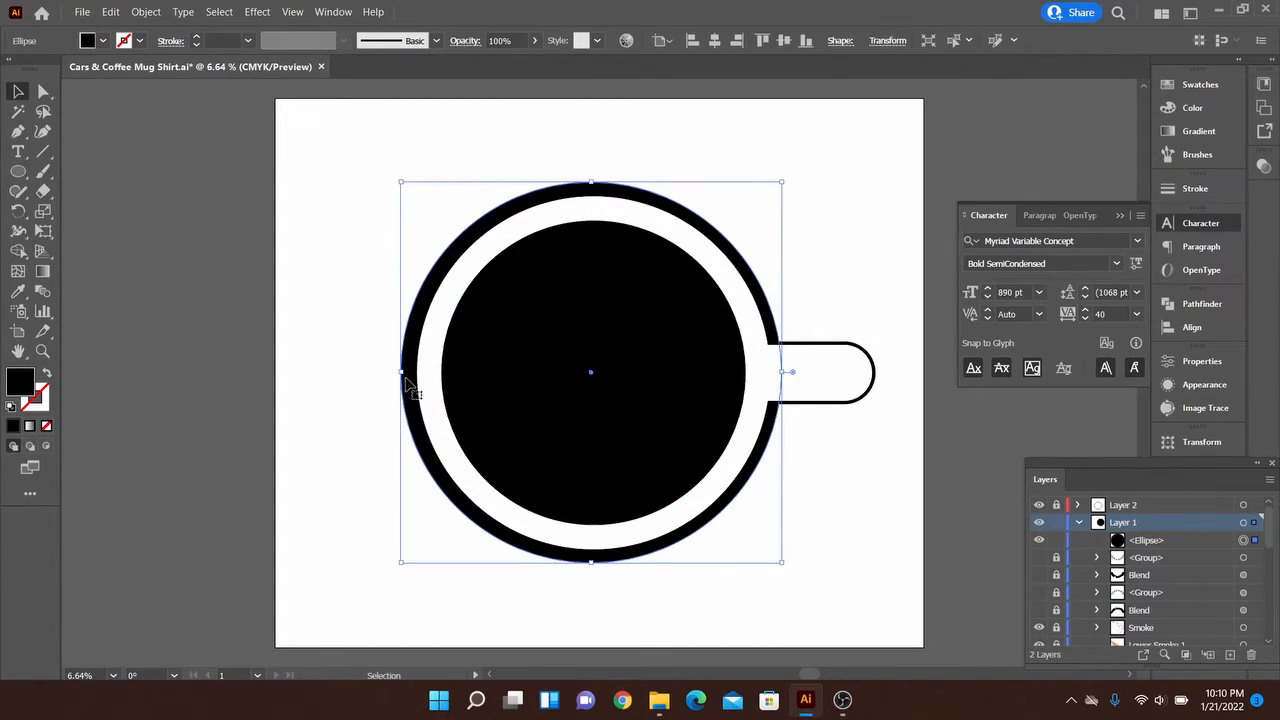
click(48, 374)
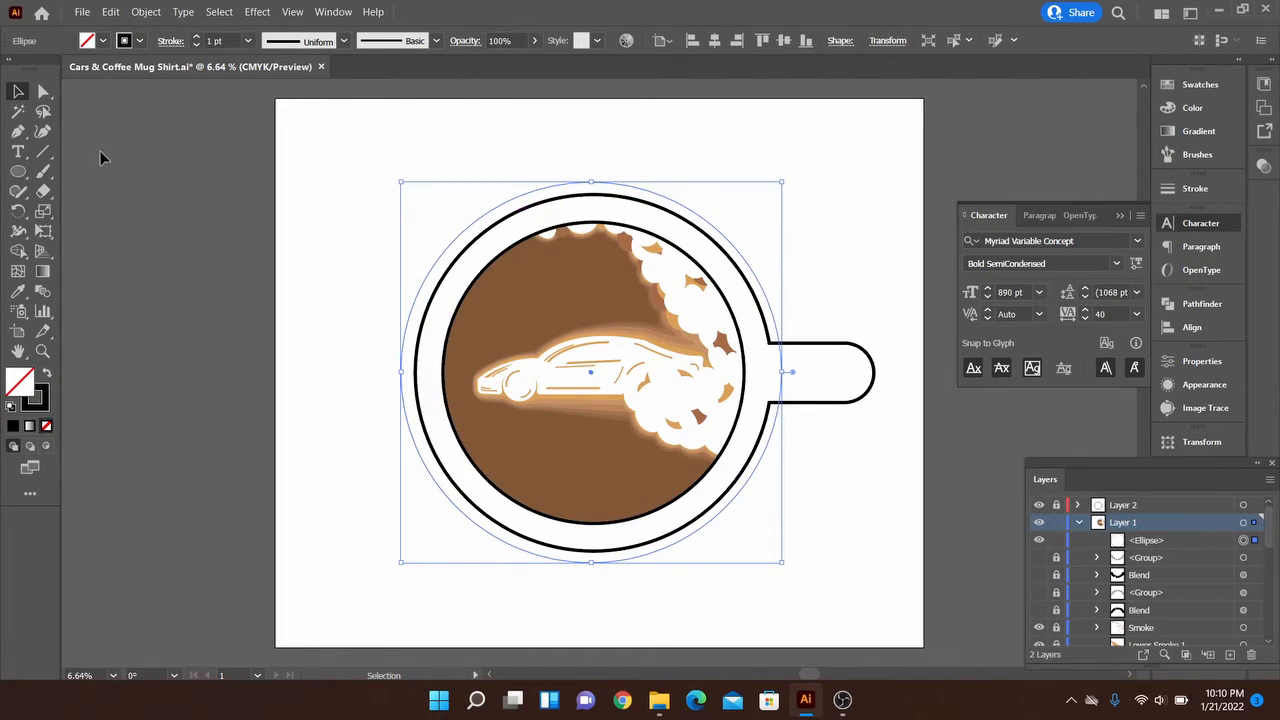
Place type on the new circle's path, starting at its upper left, and set the font size to 1000 pt
drag(19, 157, 146, 190)
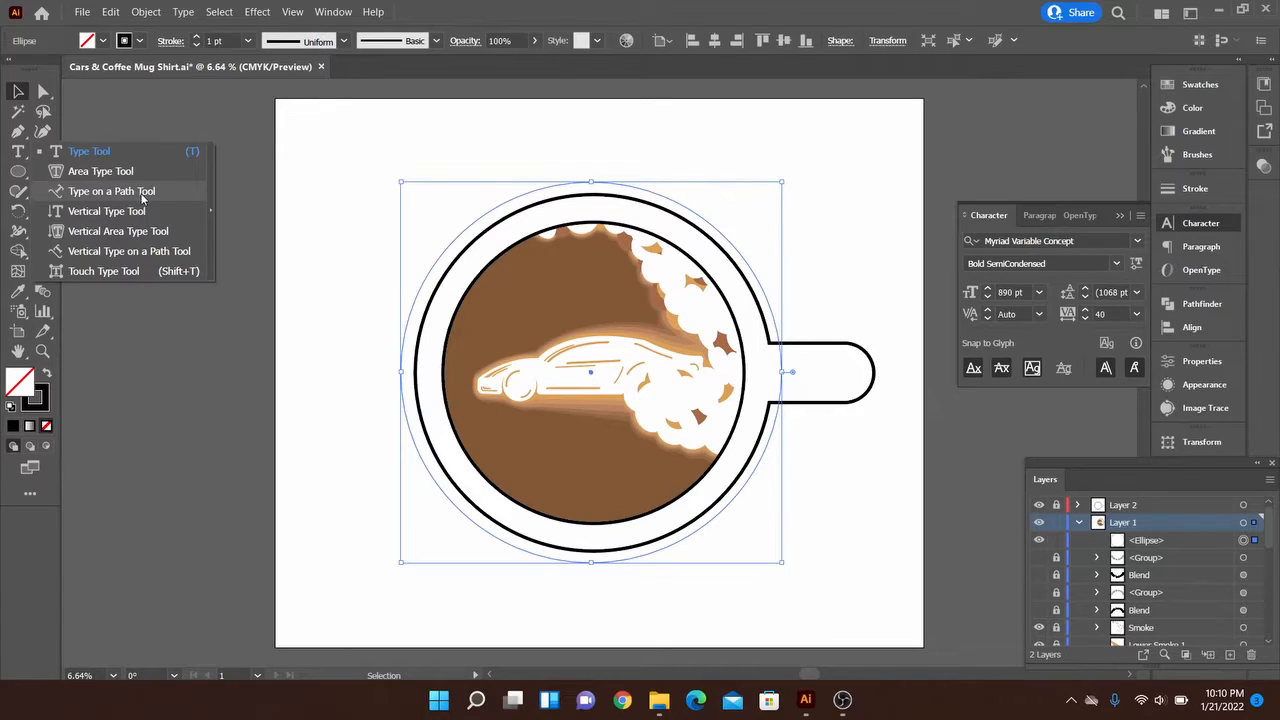
drag(143, 198, 143, 198)
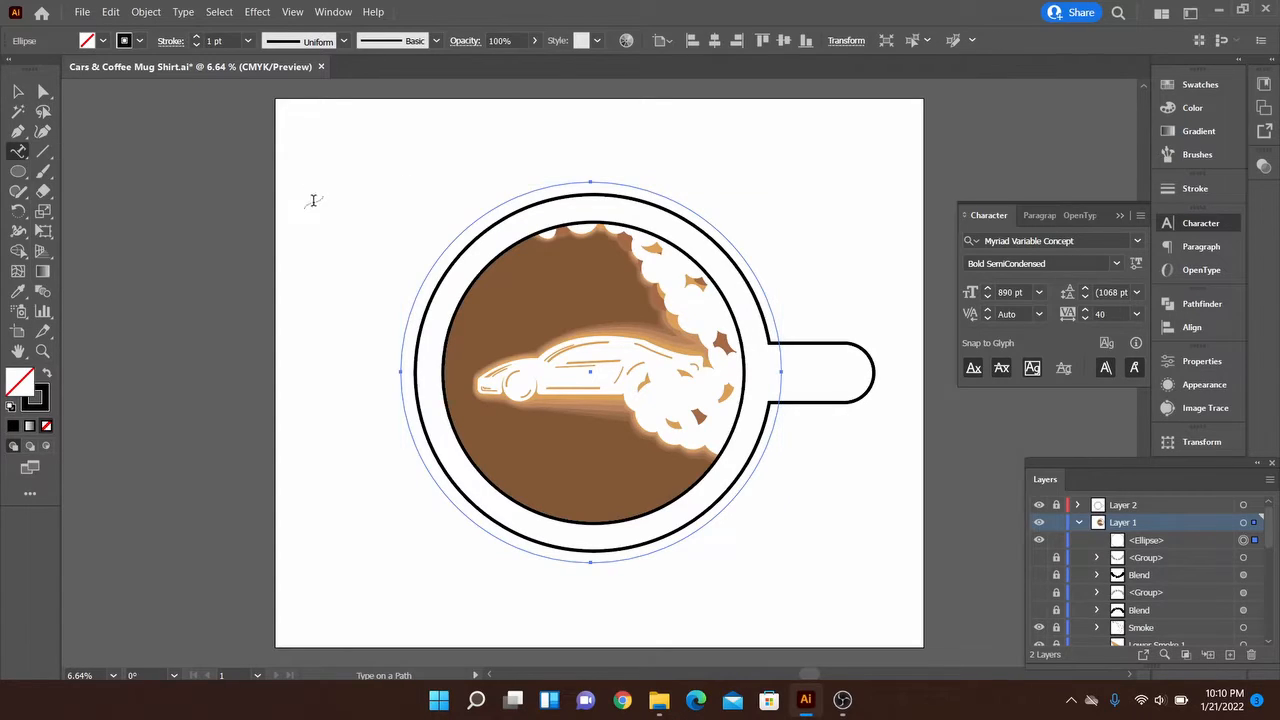
click(483, 212)
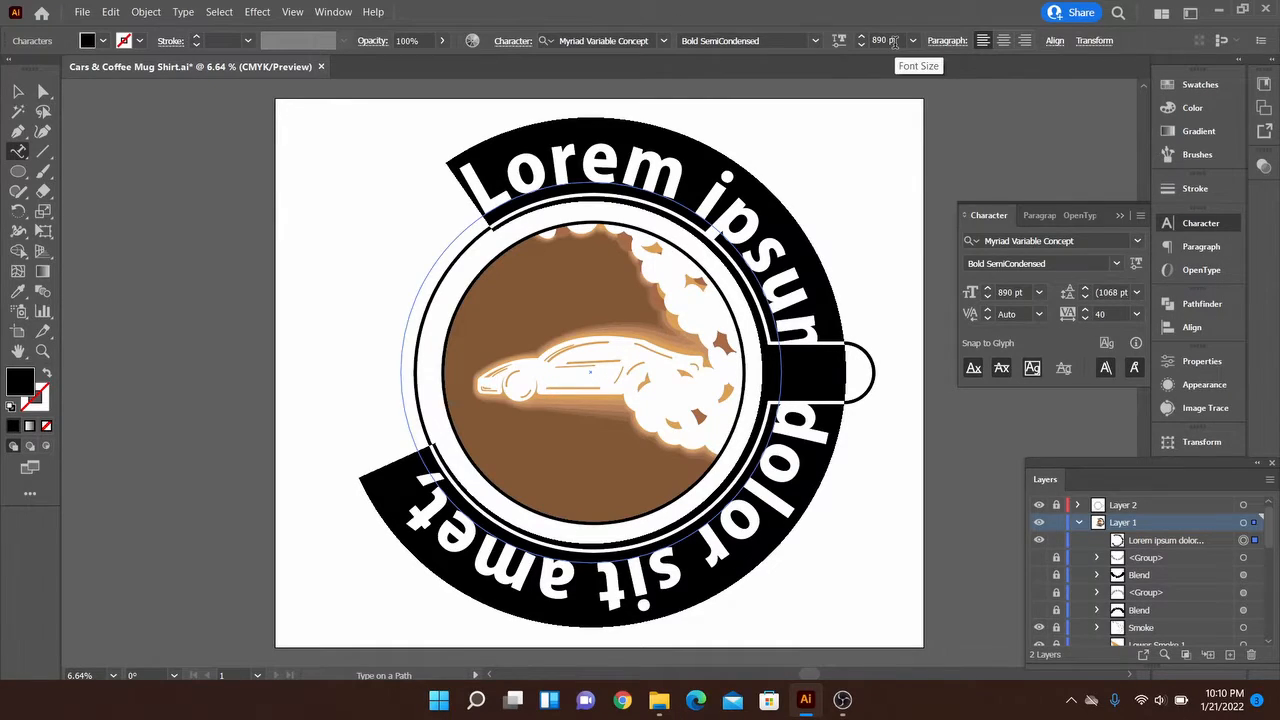
scroll(893, 40, down, 4)
scroll(893, 40, up, 15)
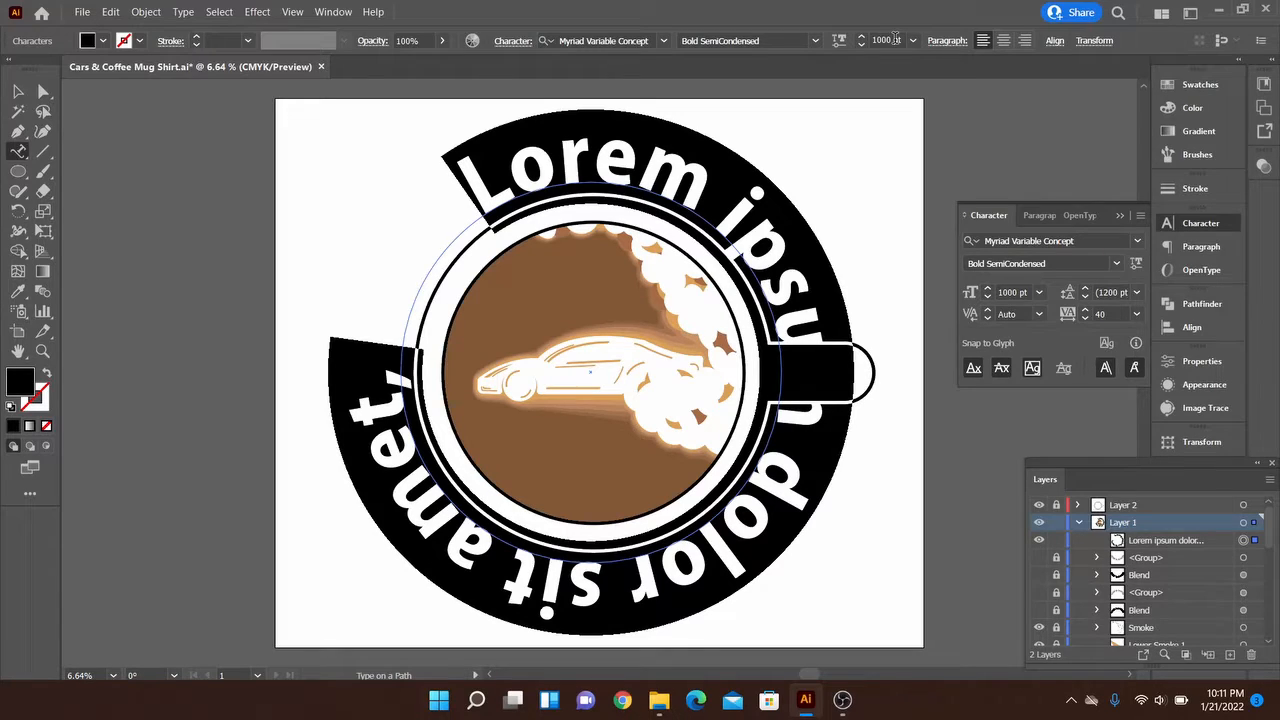
Enter "Cars & Coffee" as the text along the circle, finish editing and select the type object
text(Car)
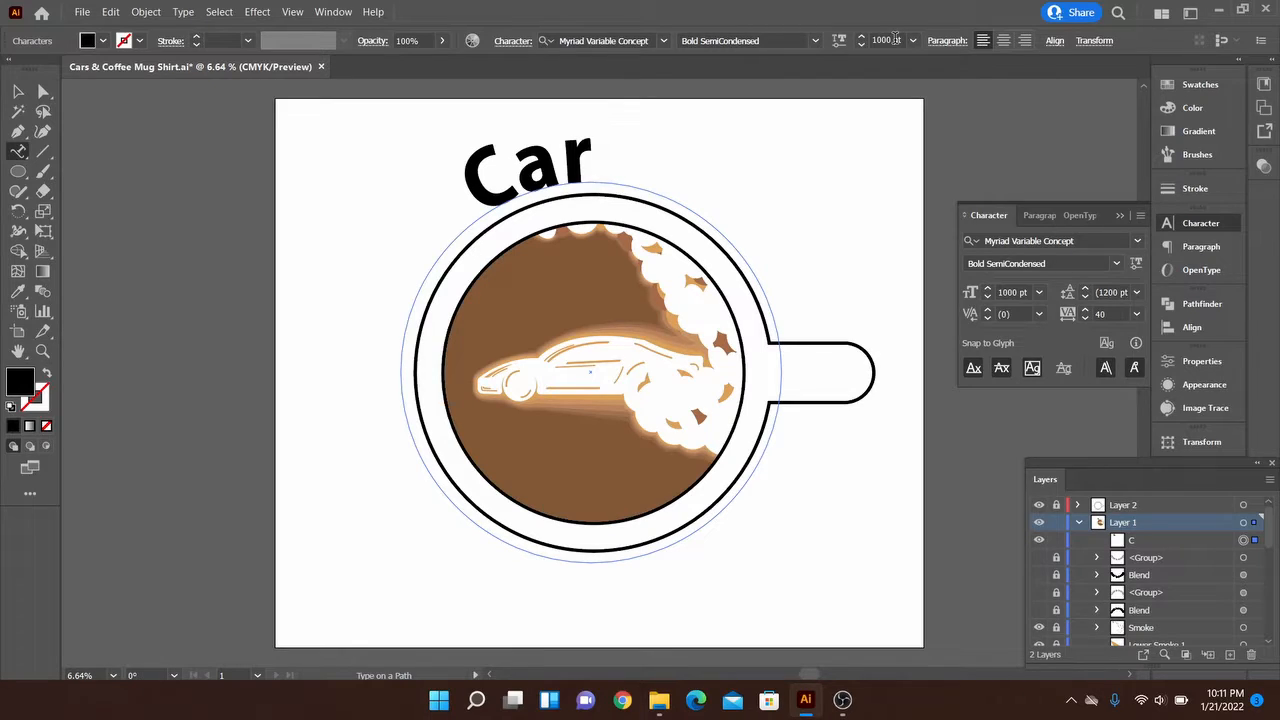
text(s & C)
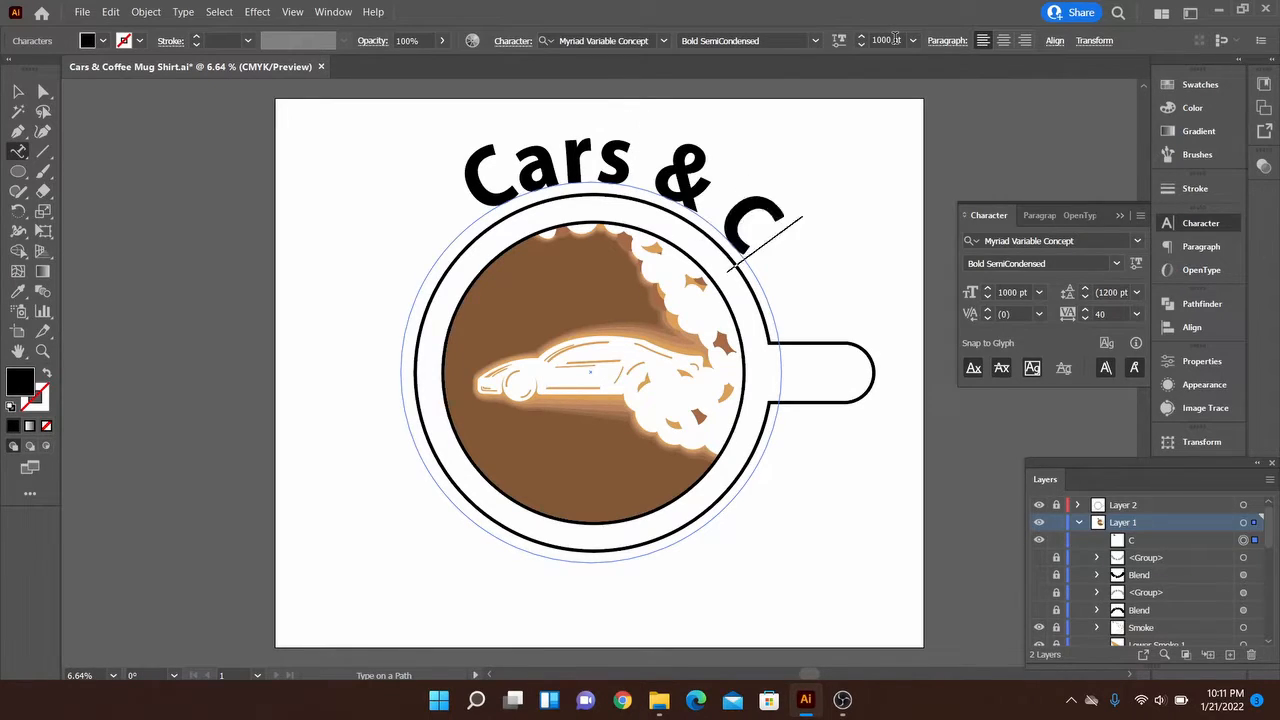
text(offee)
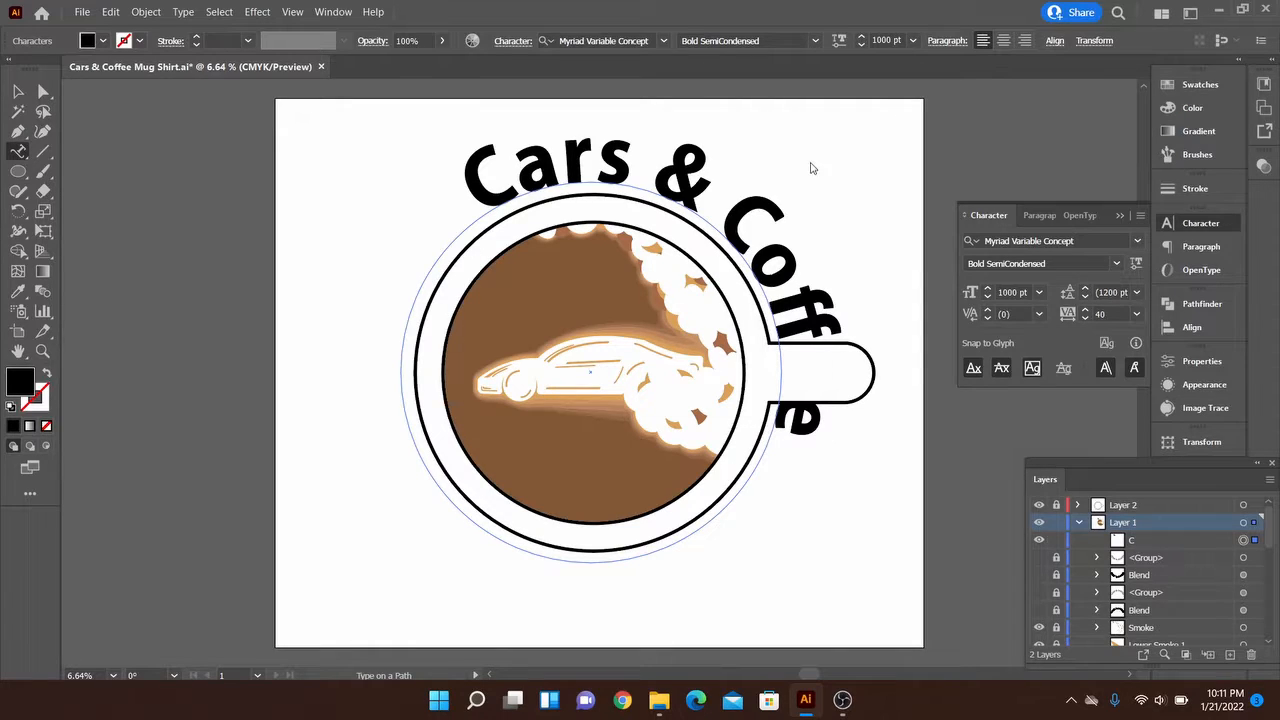
click(827, 241)
click(799, 371)
key(Escape)
click(780, 198)
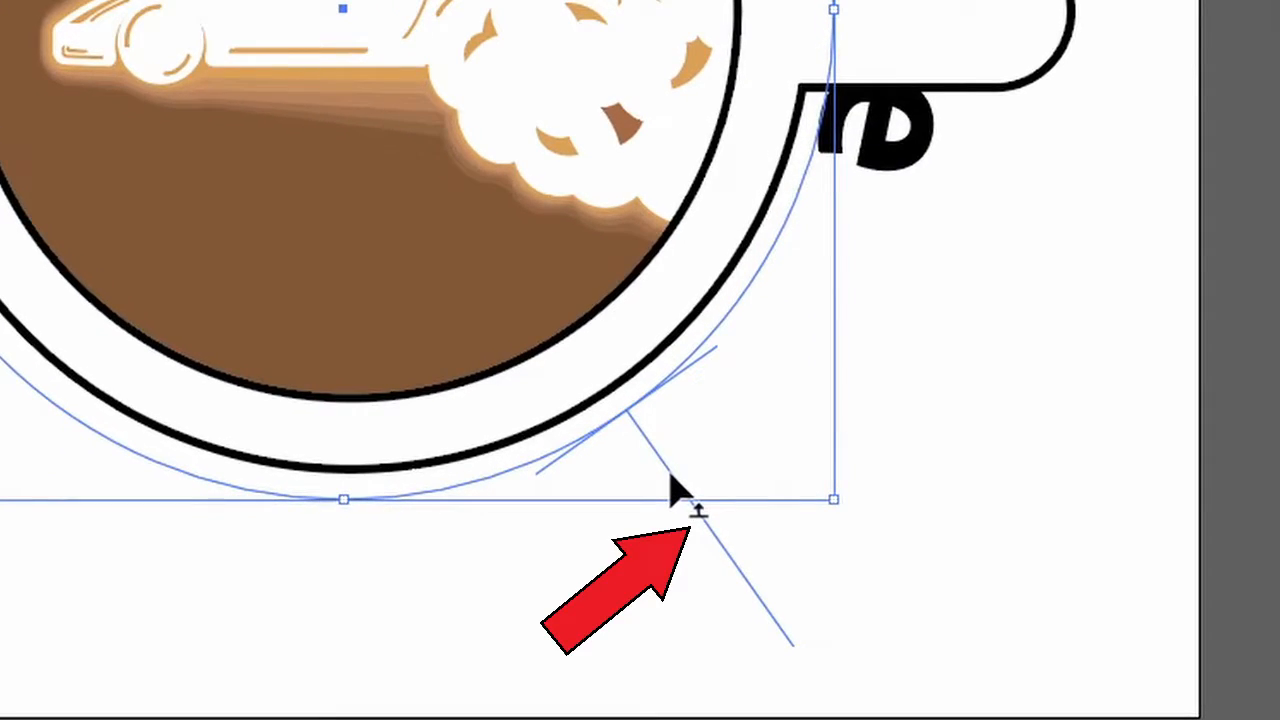
Try to reposition the text around the circle by moving its start and end brackets
drag(675, 490, 767, 359)
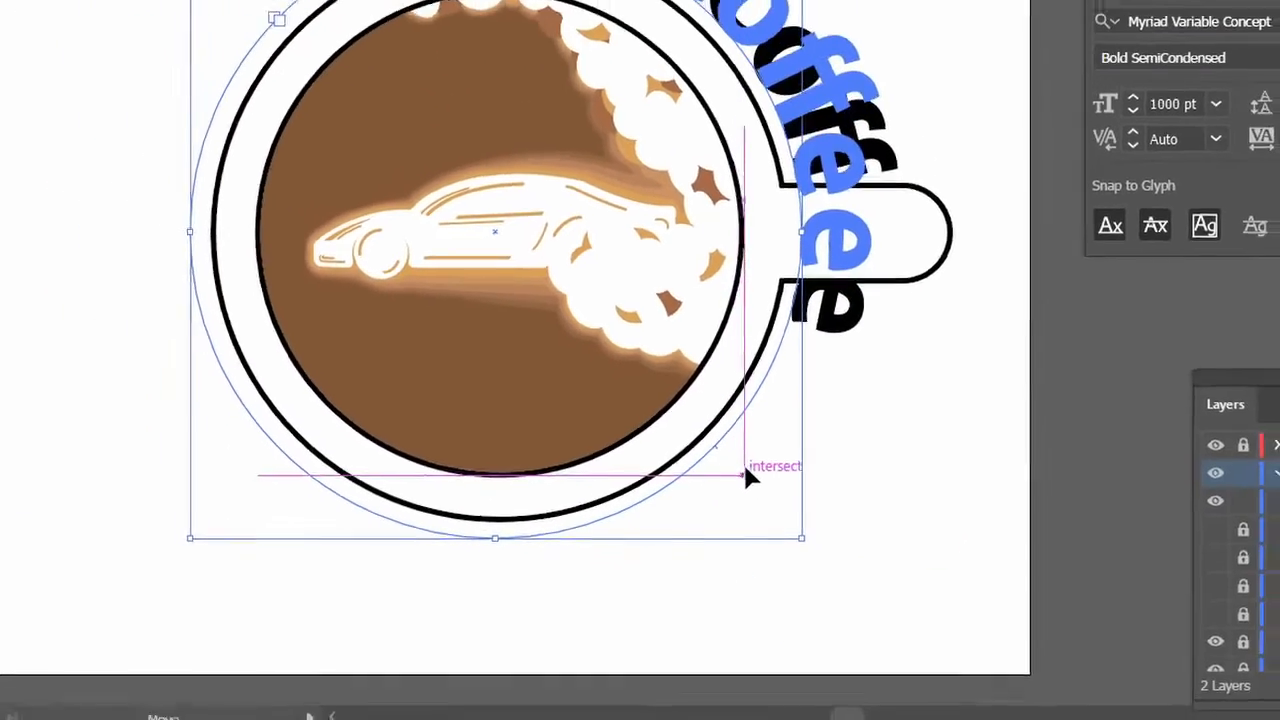
drag(757, 508, 793, 574)
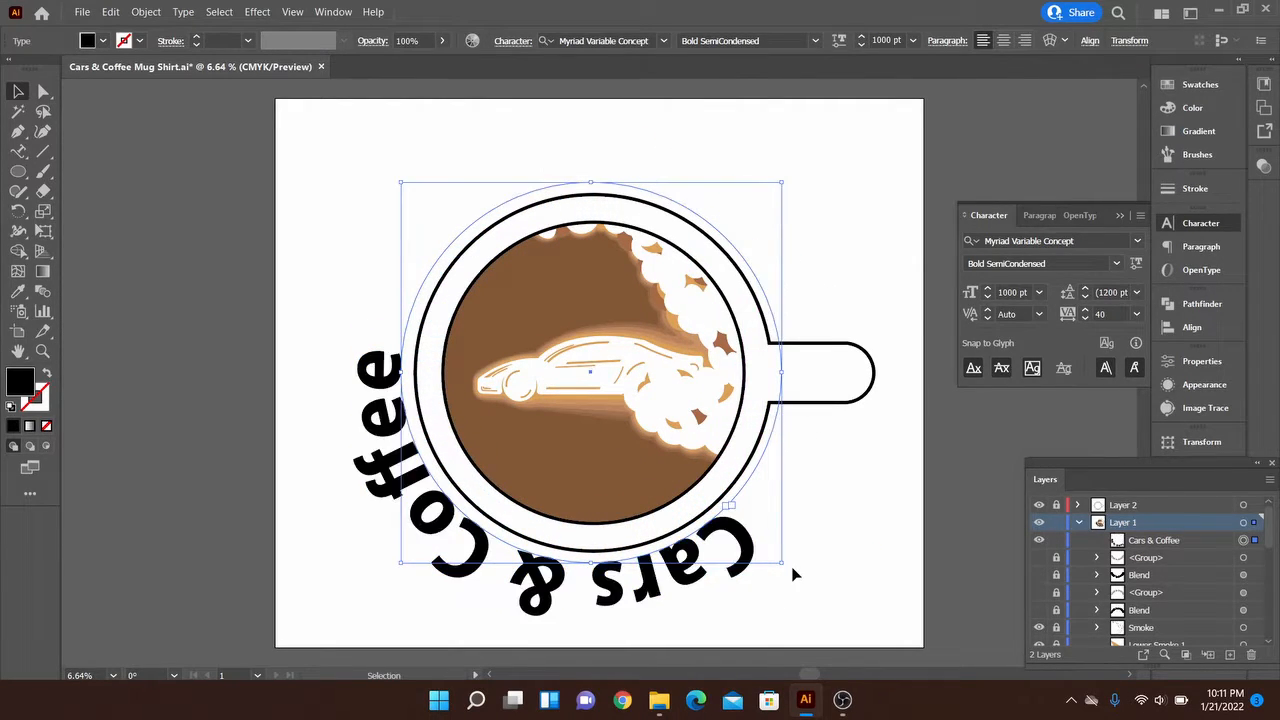
key(ctrl+z)
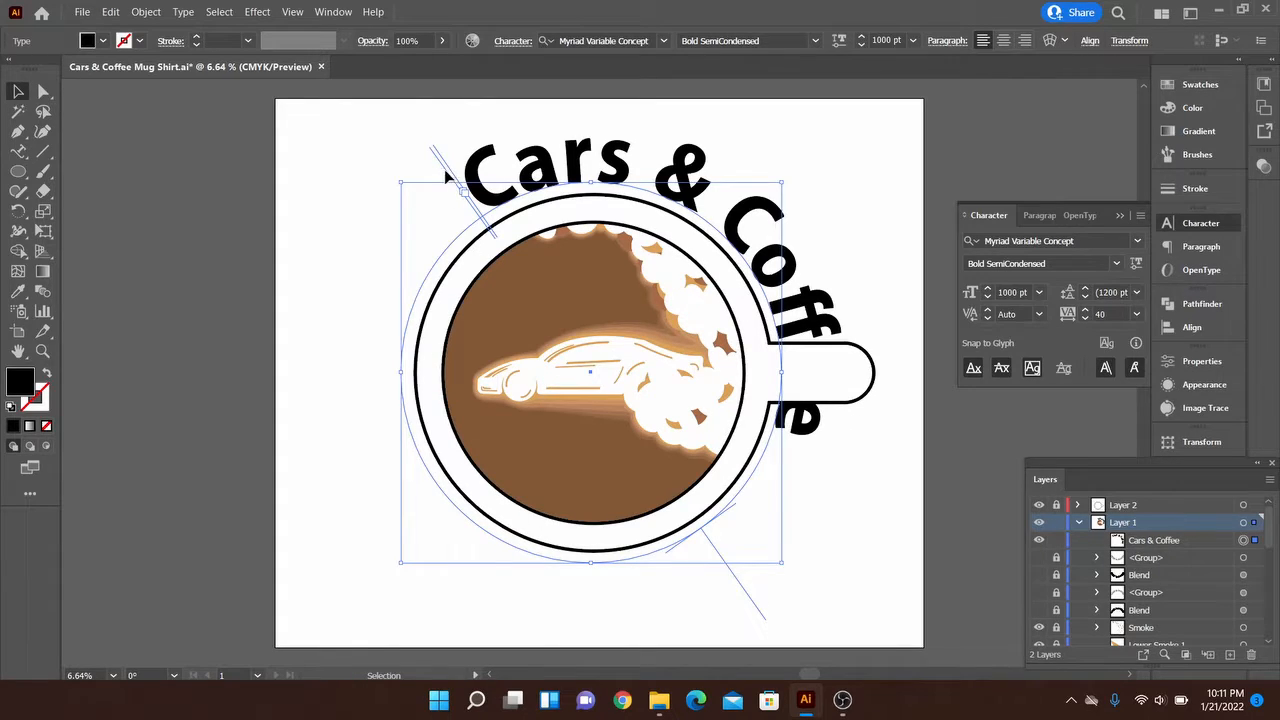
drag(446, 171, 735, 222)
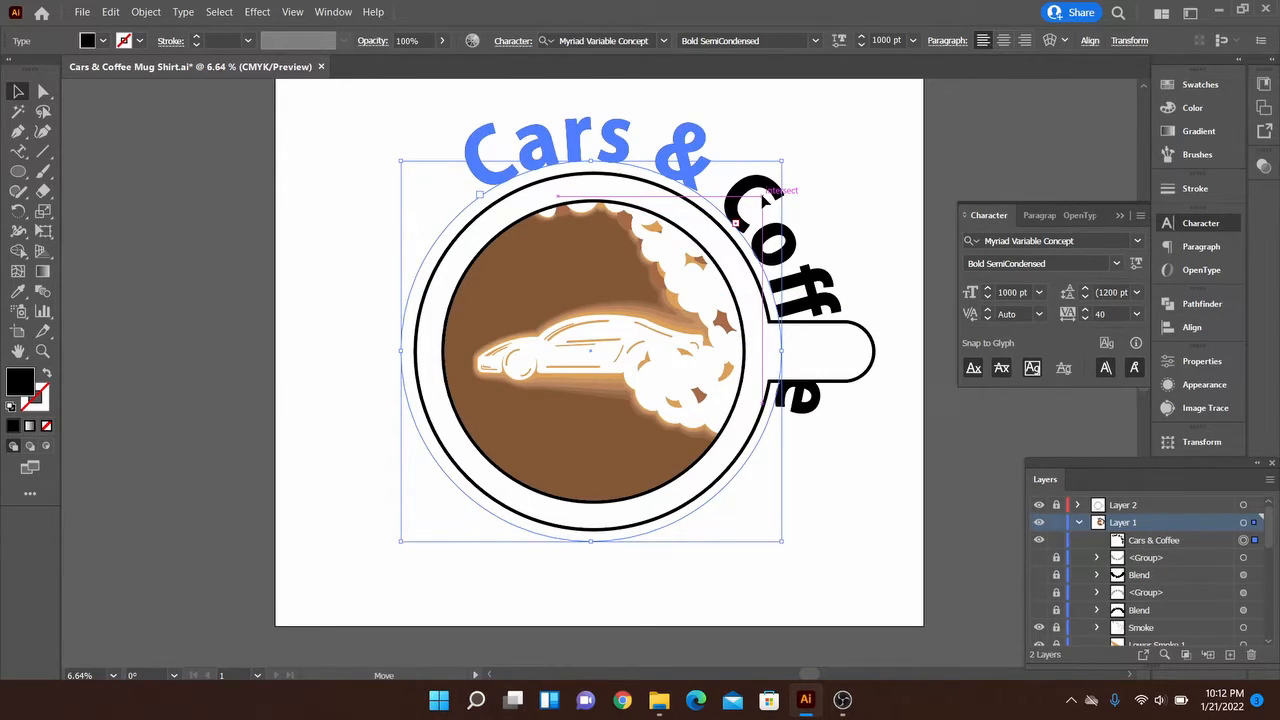
drag(735, 222, 761, 197)
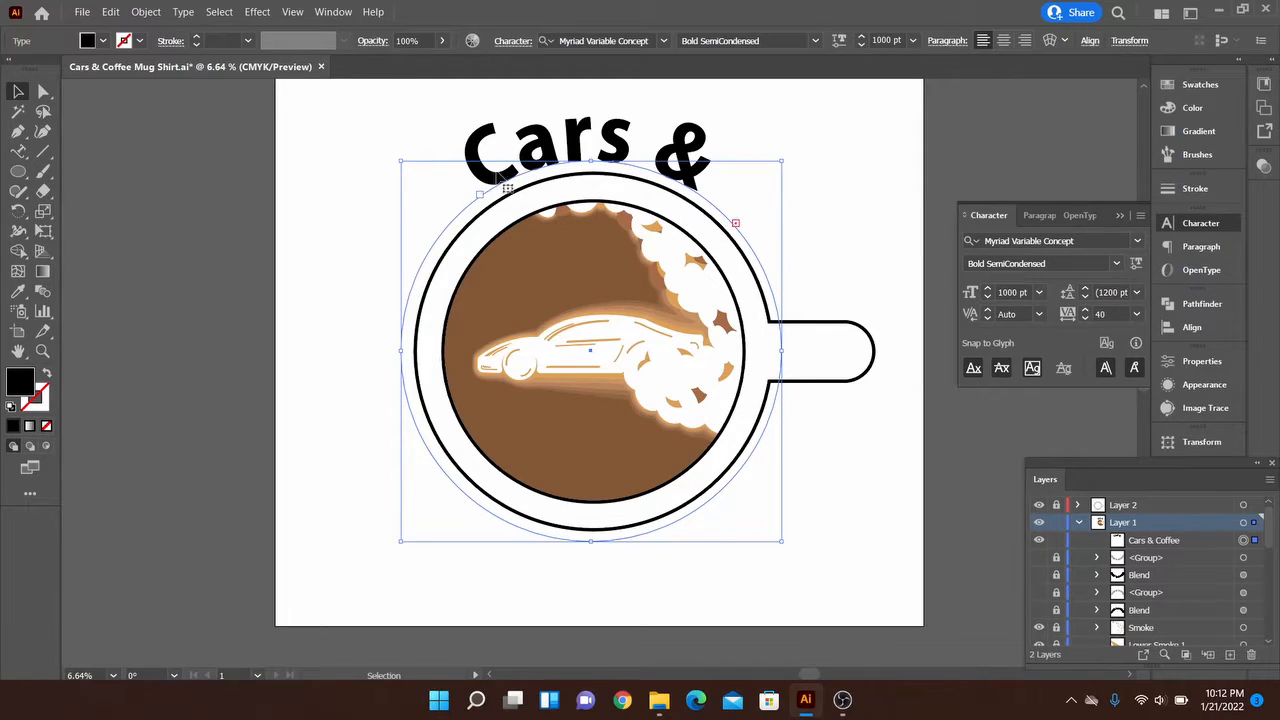
drag(503, 185, 547, 213)
key(v)
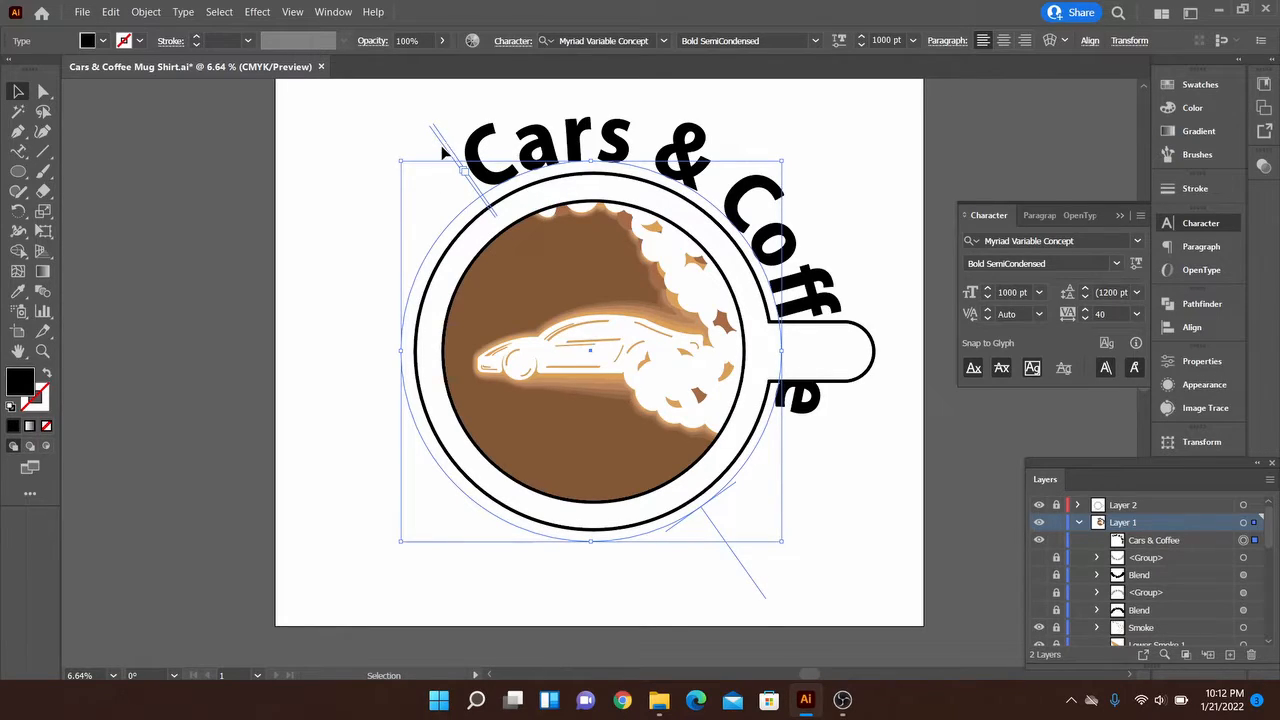
Move the text's end bracket to the mug handle and its start bracket to the circle's left side, arcing the text over the mug
drag(444, 148, 814, 345)
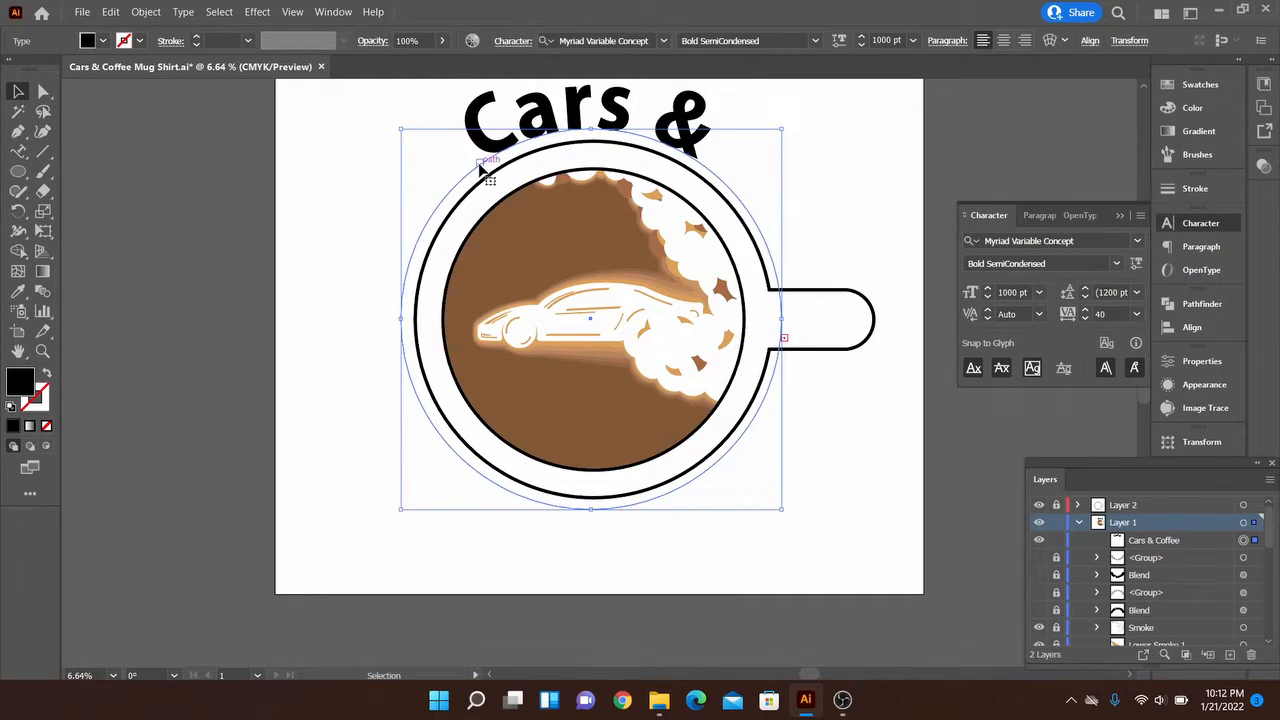
drag(479, 170, 340, 301)
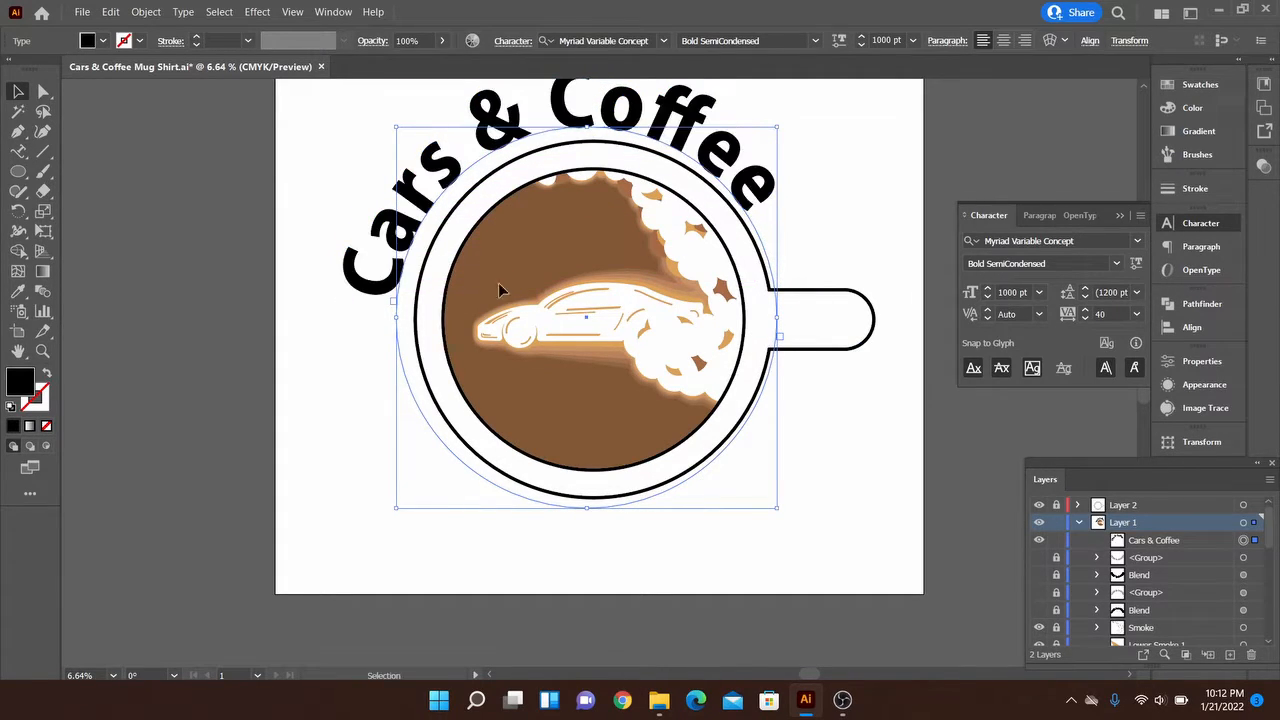
drag(832, 243, 844, 315)
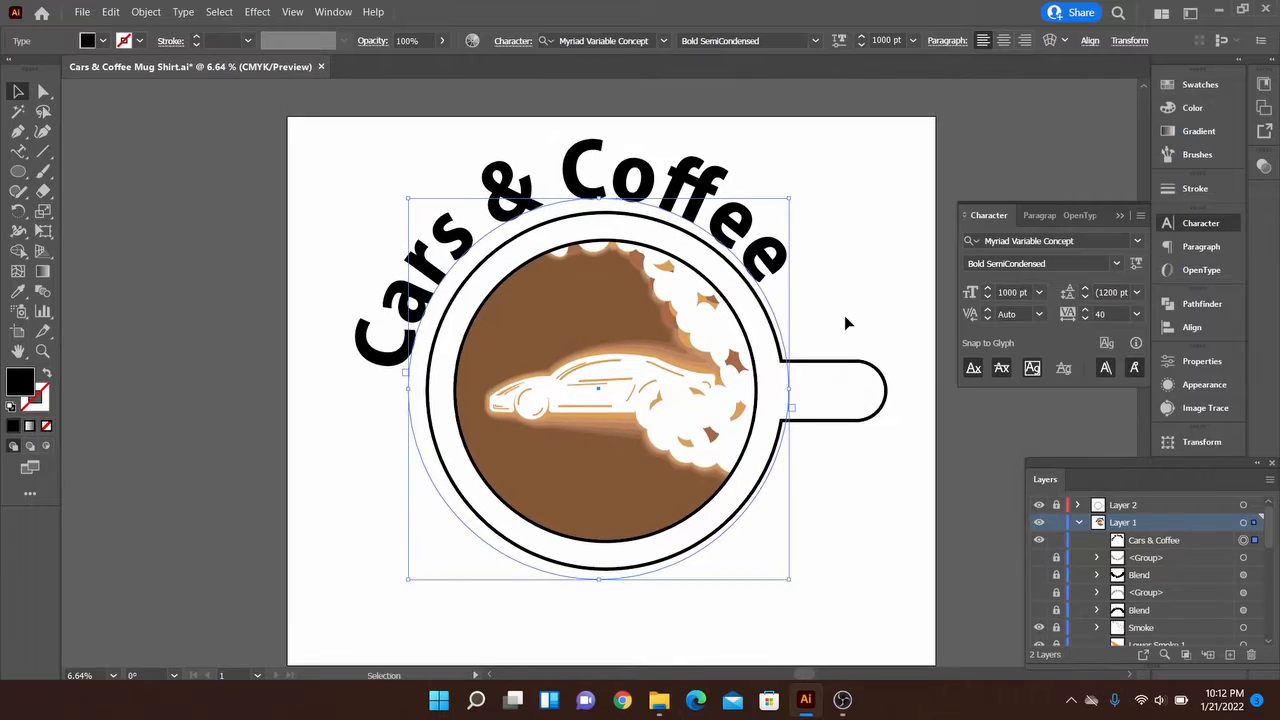
key(ctrl+0)
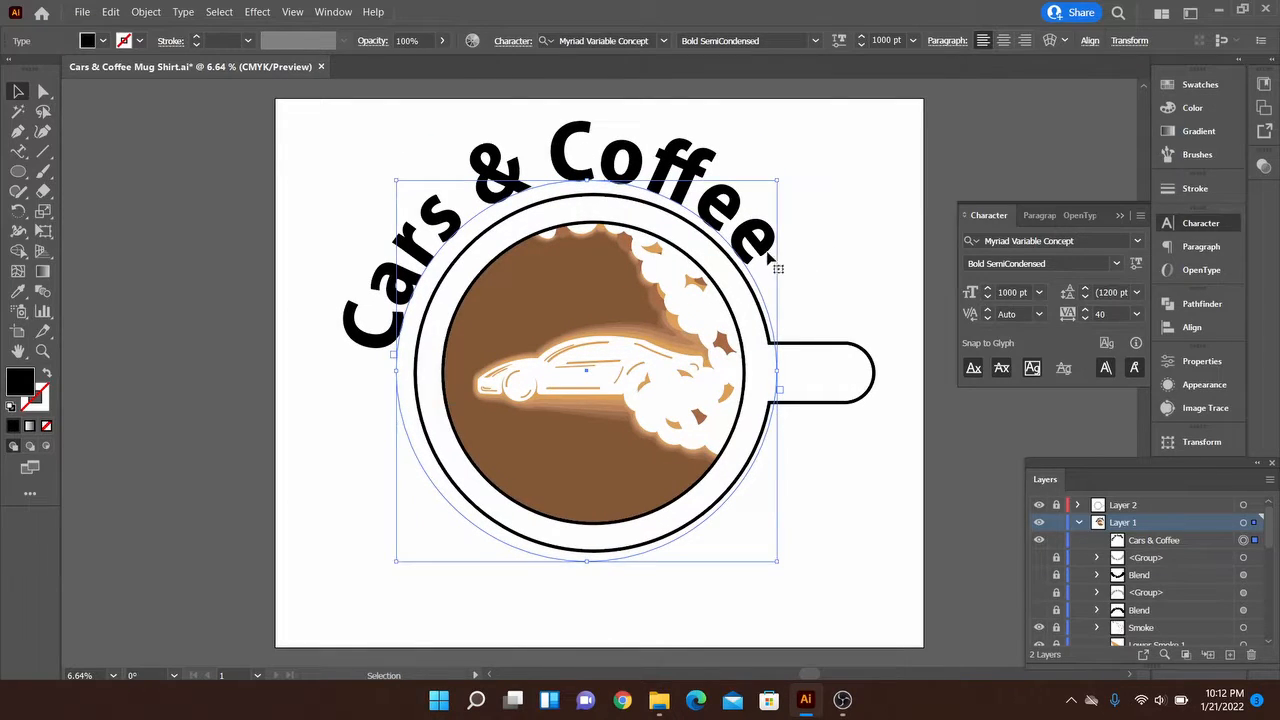
Set the curved text's font size to 1060 pt and its tracking to 80
triple_click(731, 232)
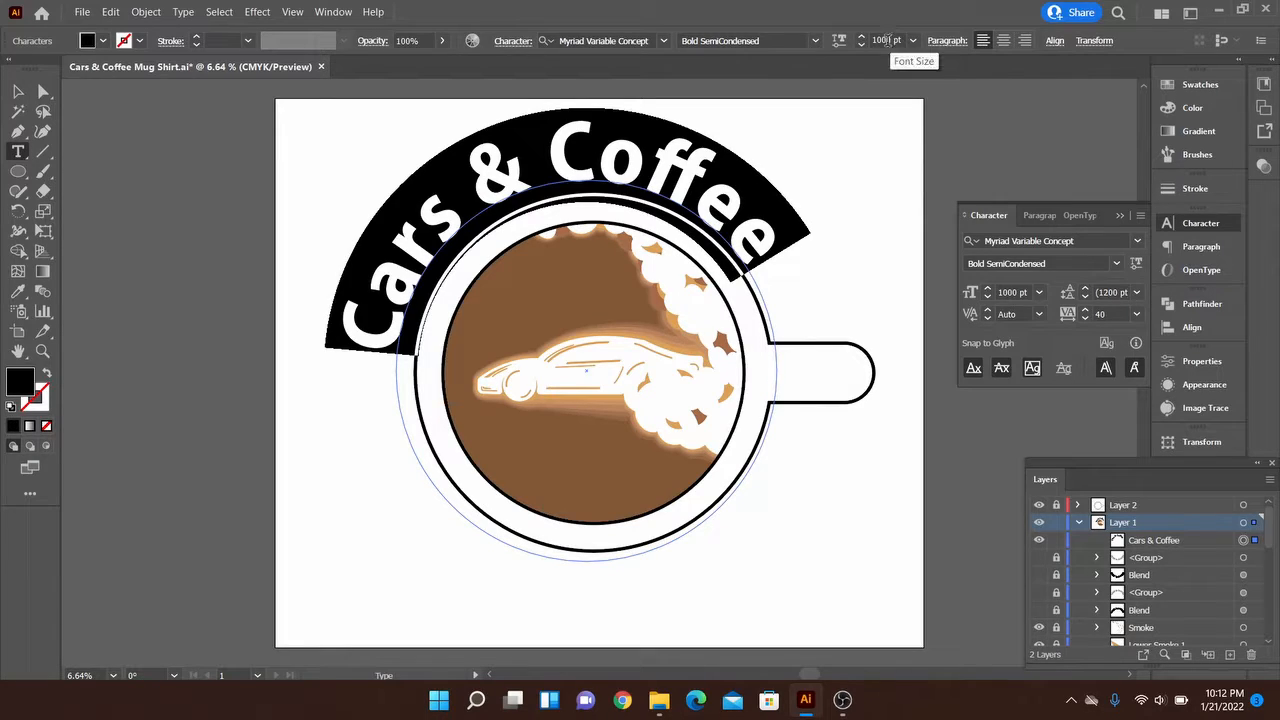
scroll(888, 38, up, 6)
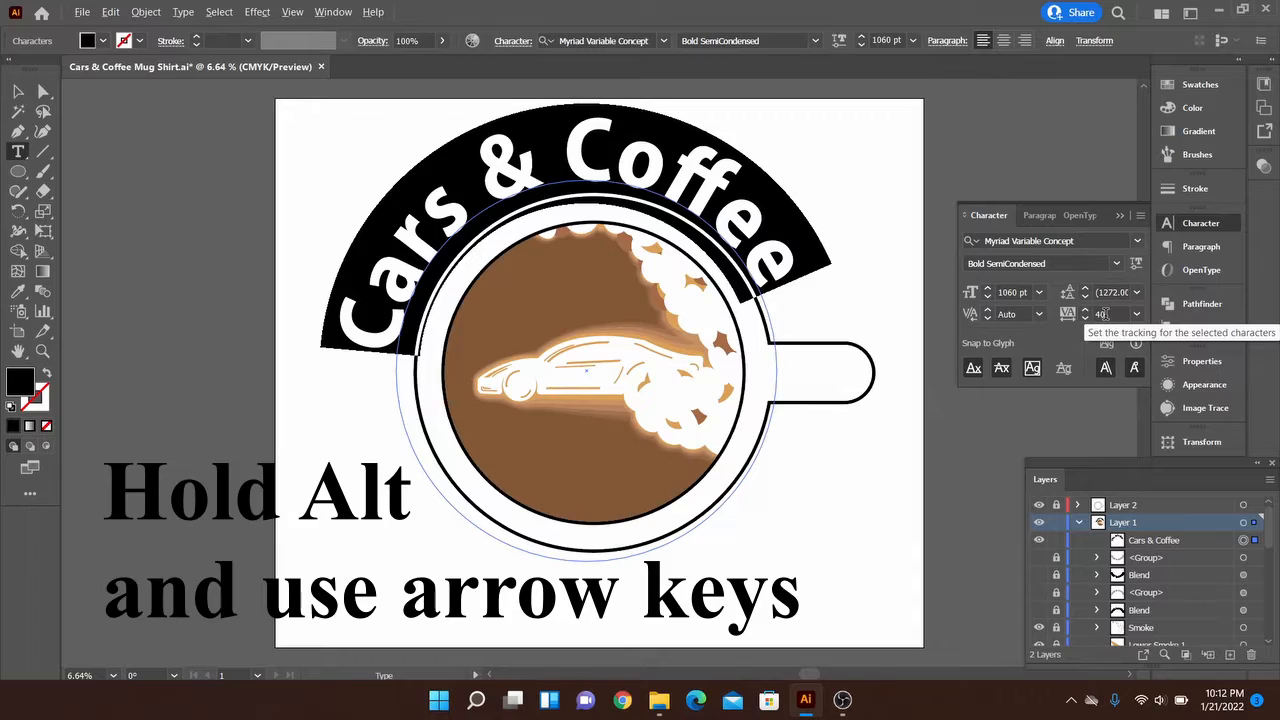
key(alt+Right)
key(alt+Right)
key(alt+Right)
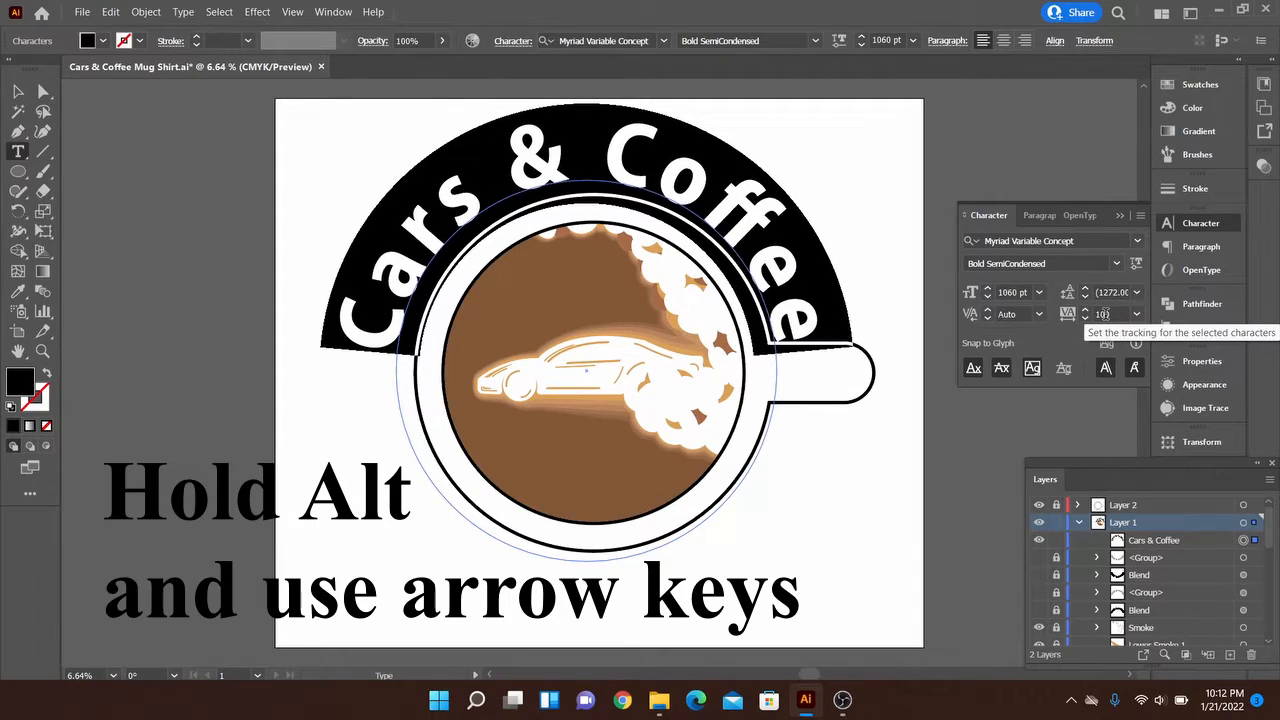
key(alt+Left)
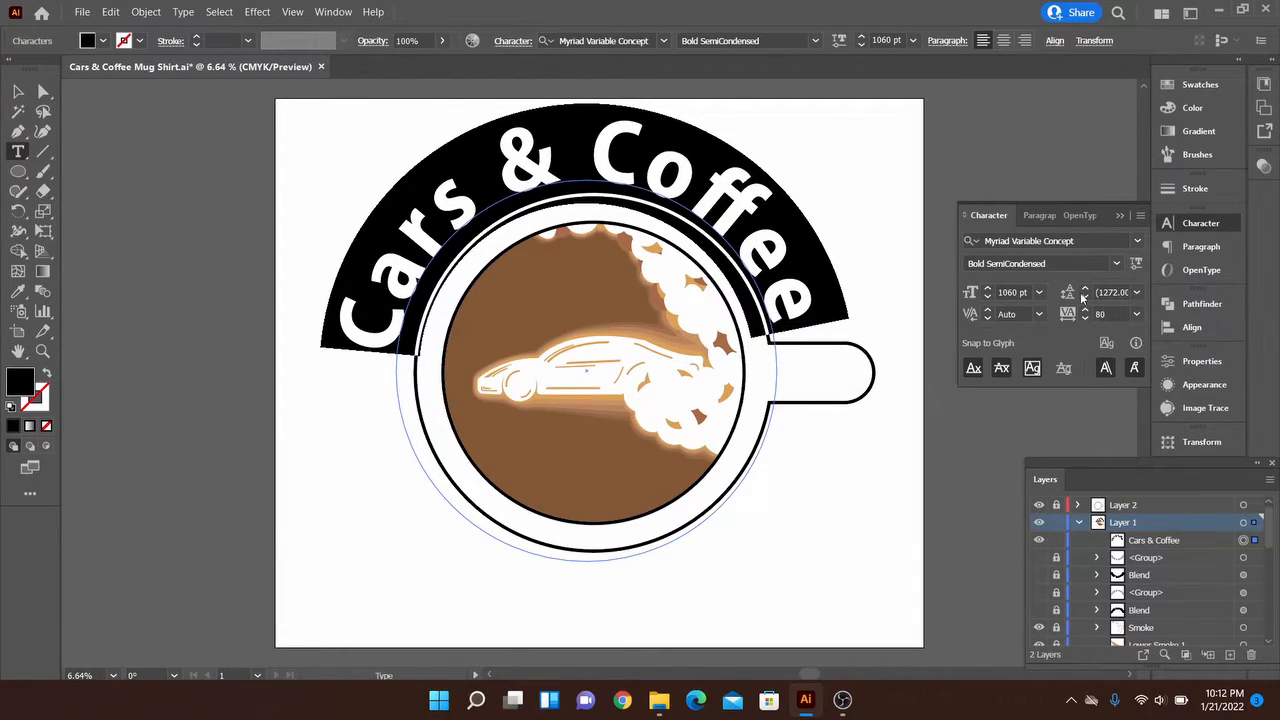
key(Escape)
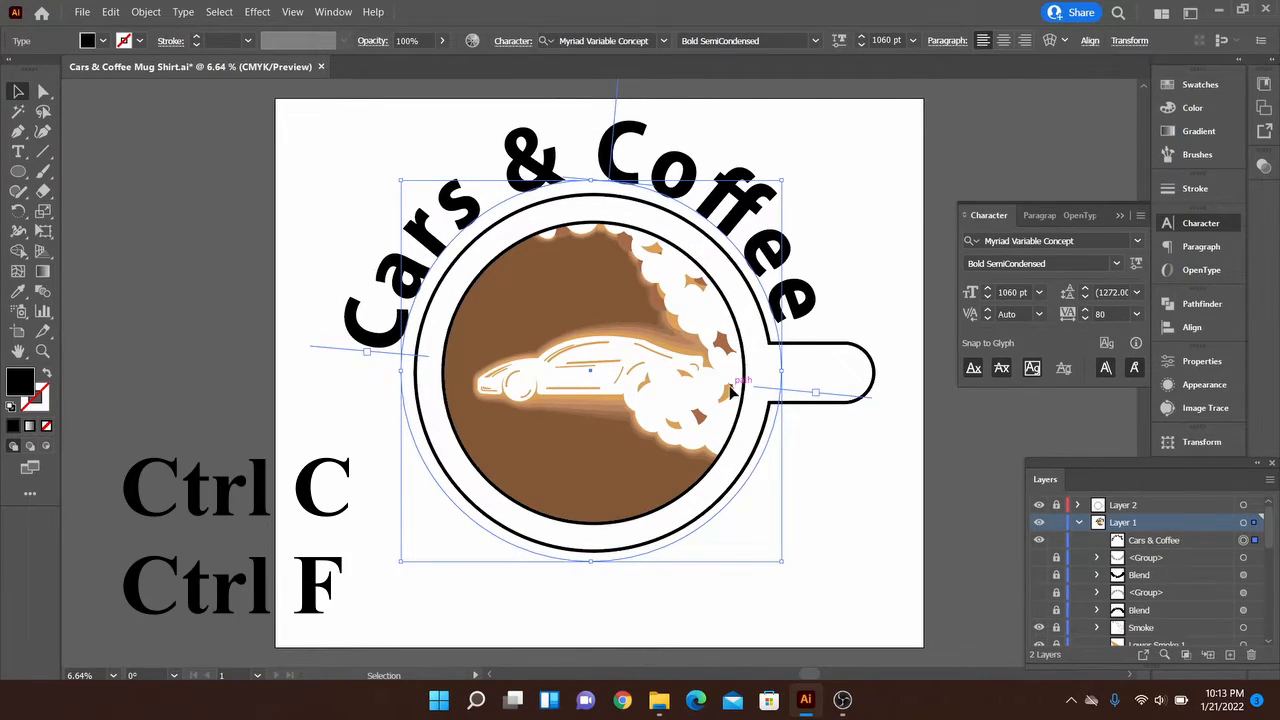
Duplicate the curved text in place and rotate the copy around to the lower half of the mug
key(ctrl+c)
key(ctrl+f)
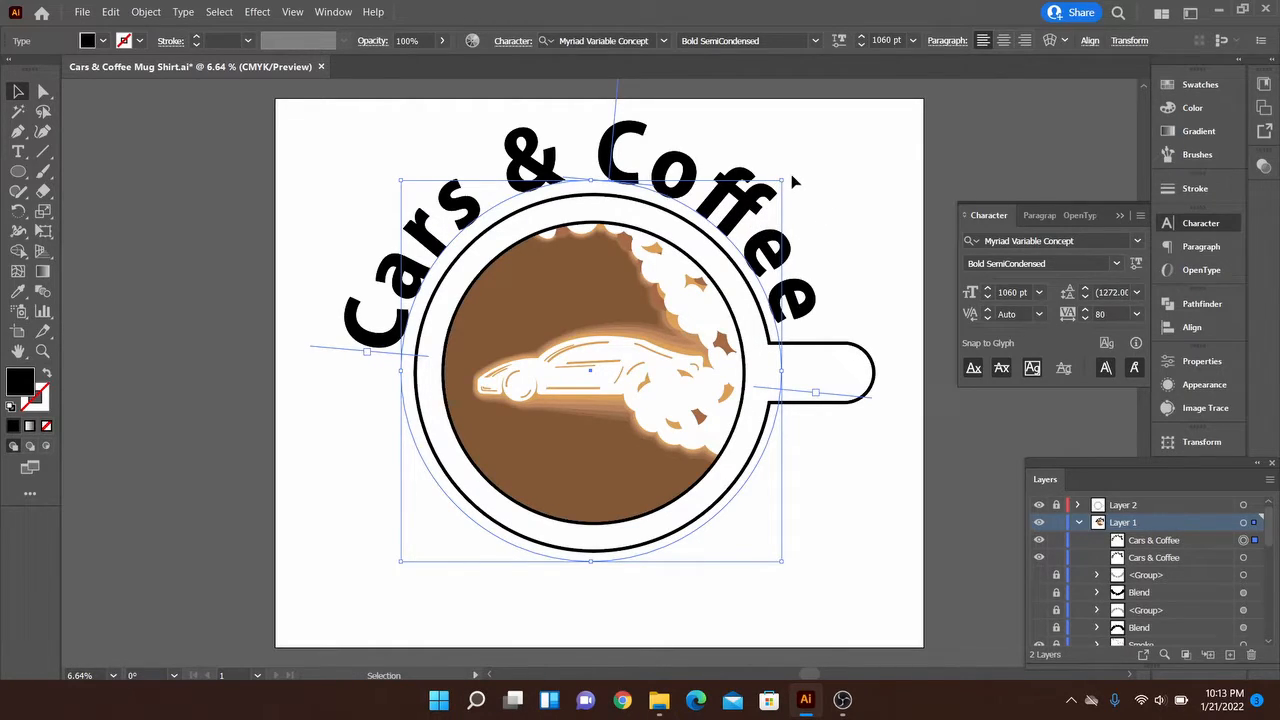
drag(787, 175, 420, 504)
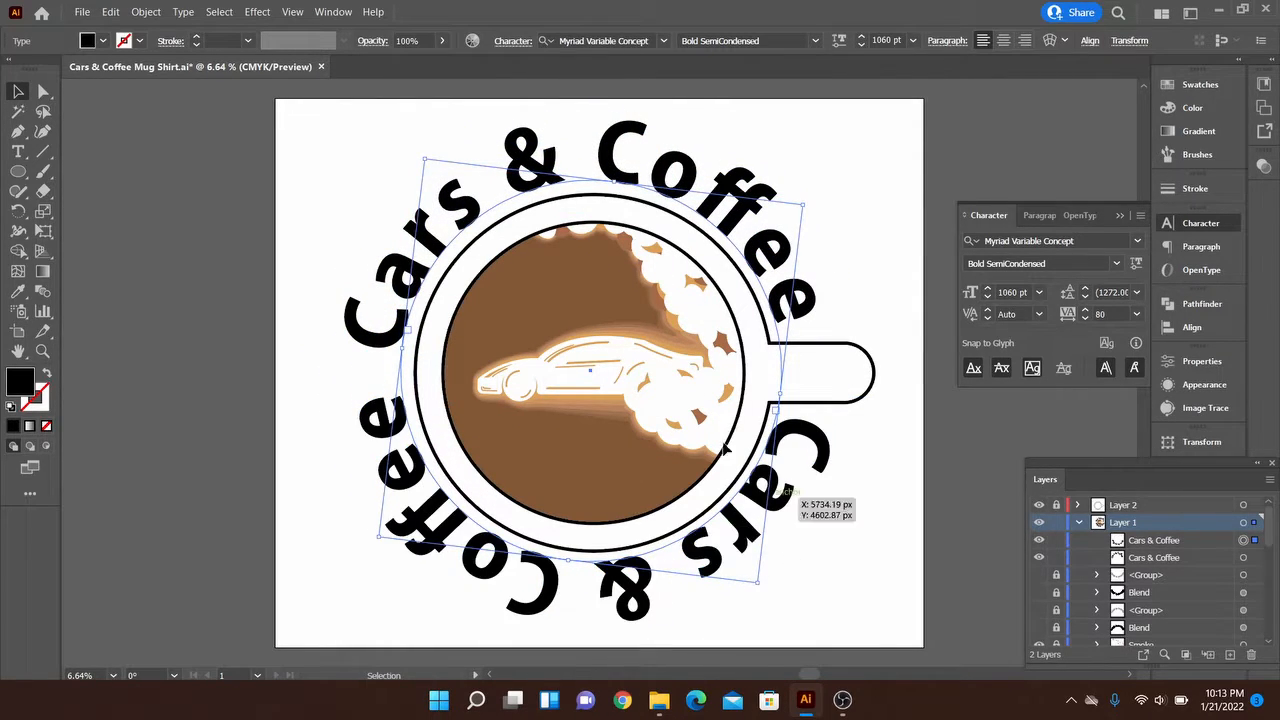
Flip the lower text on its path with Ascender alignment and rotate it counterclockwise until it is centred under the mug
click(183, 11)
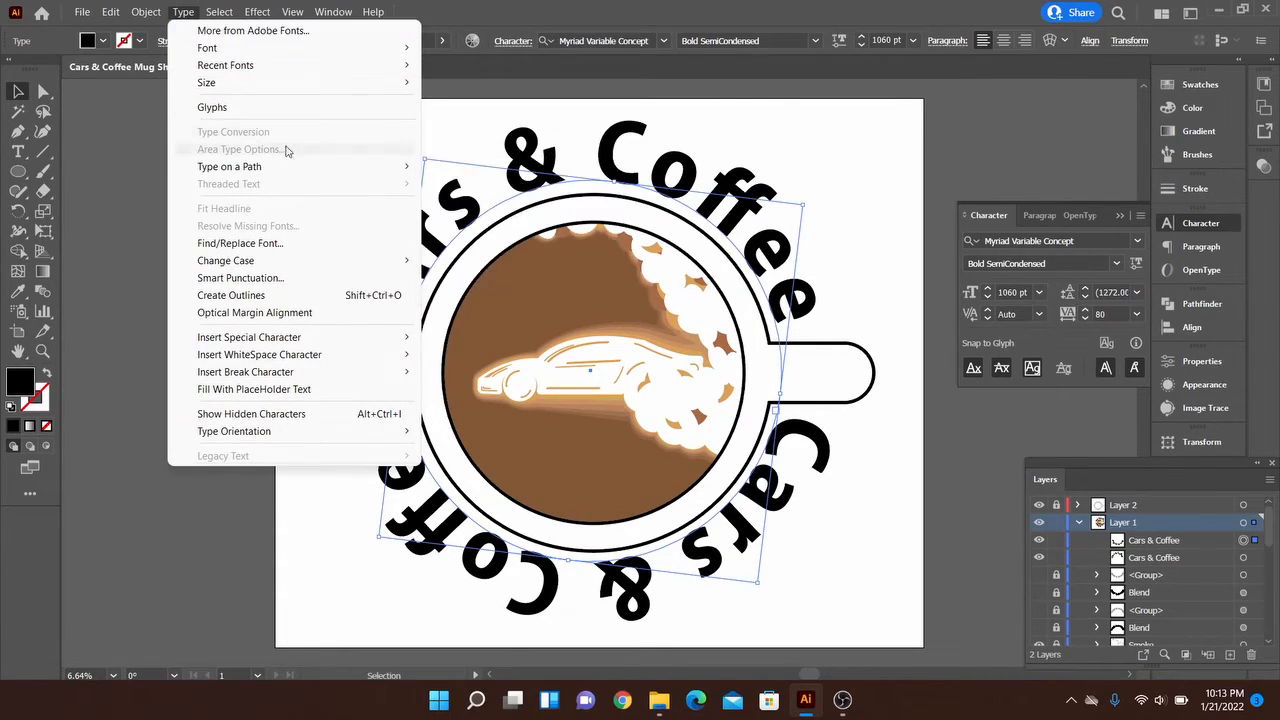
mouse_move(334, 167)
click(526, 261)
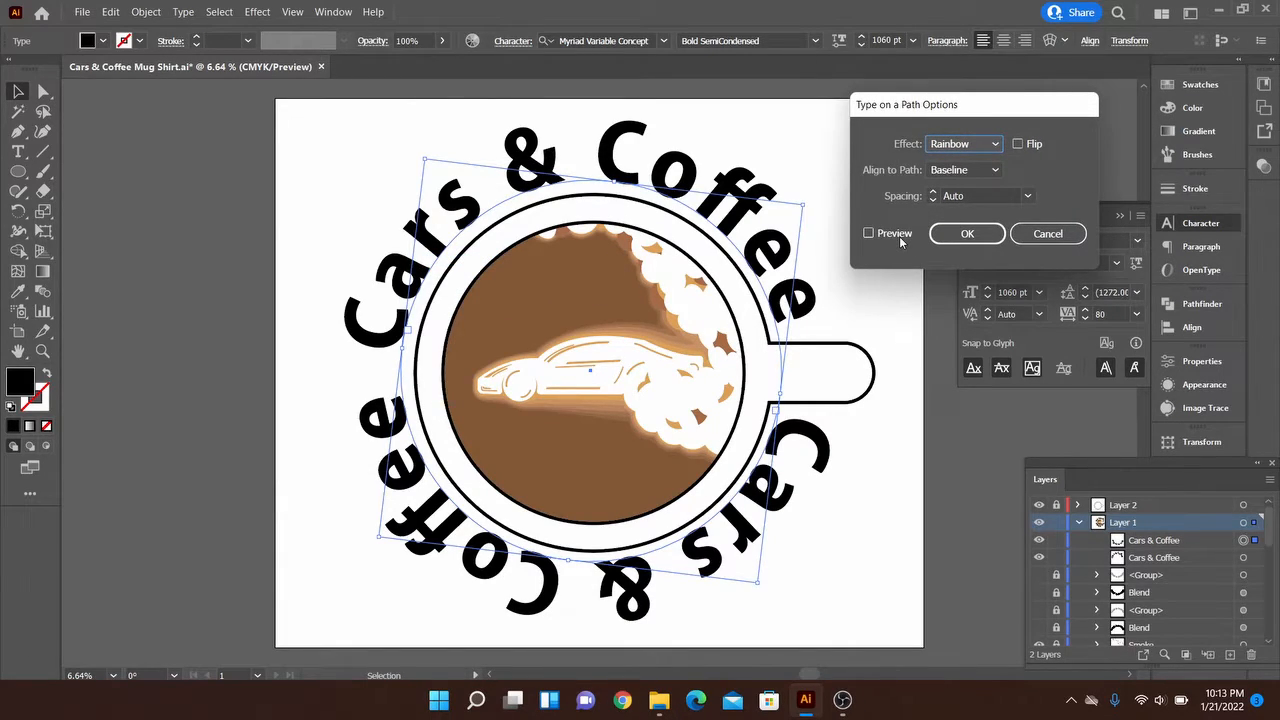
click(899, 236)
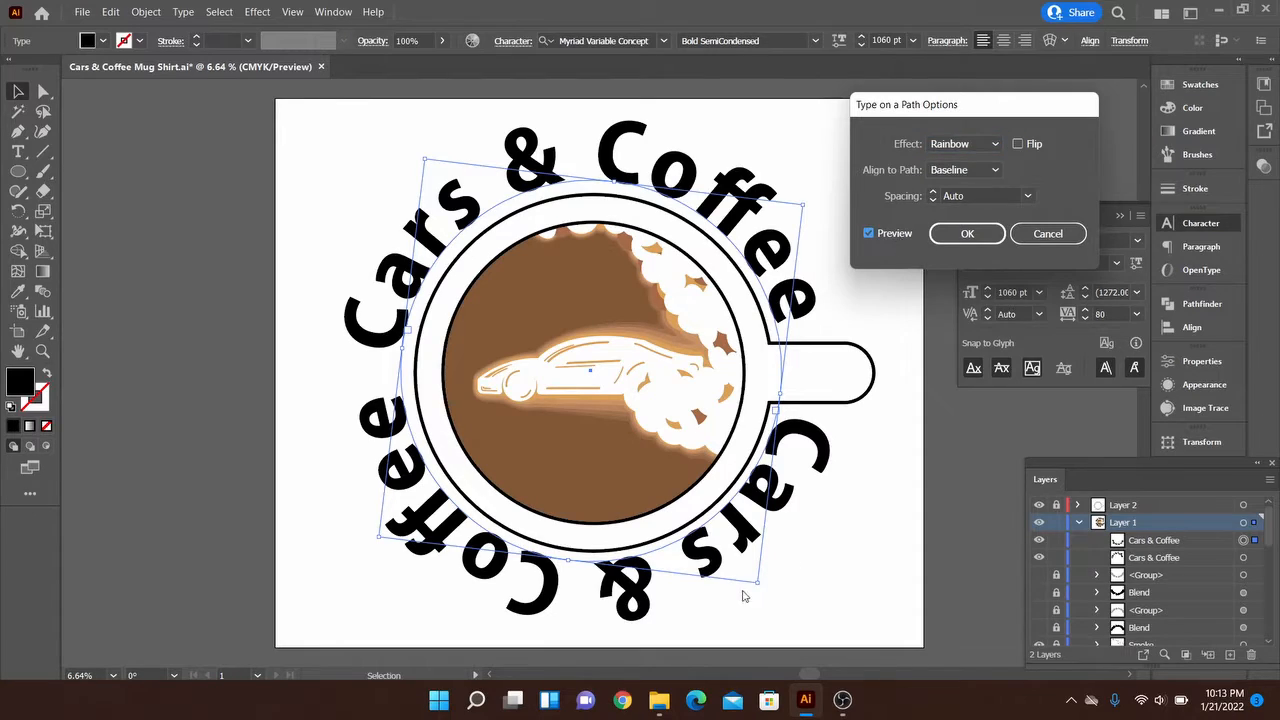
click(1018, 145)
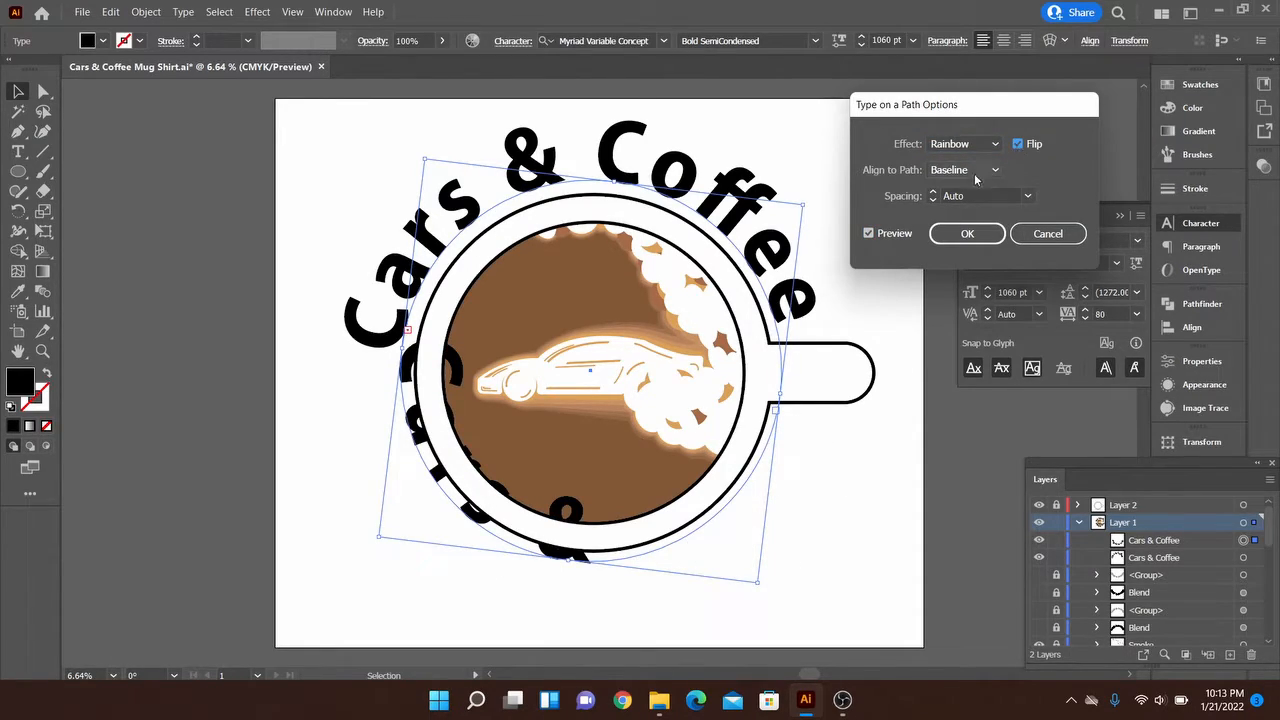
click(990, 171)
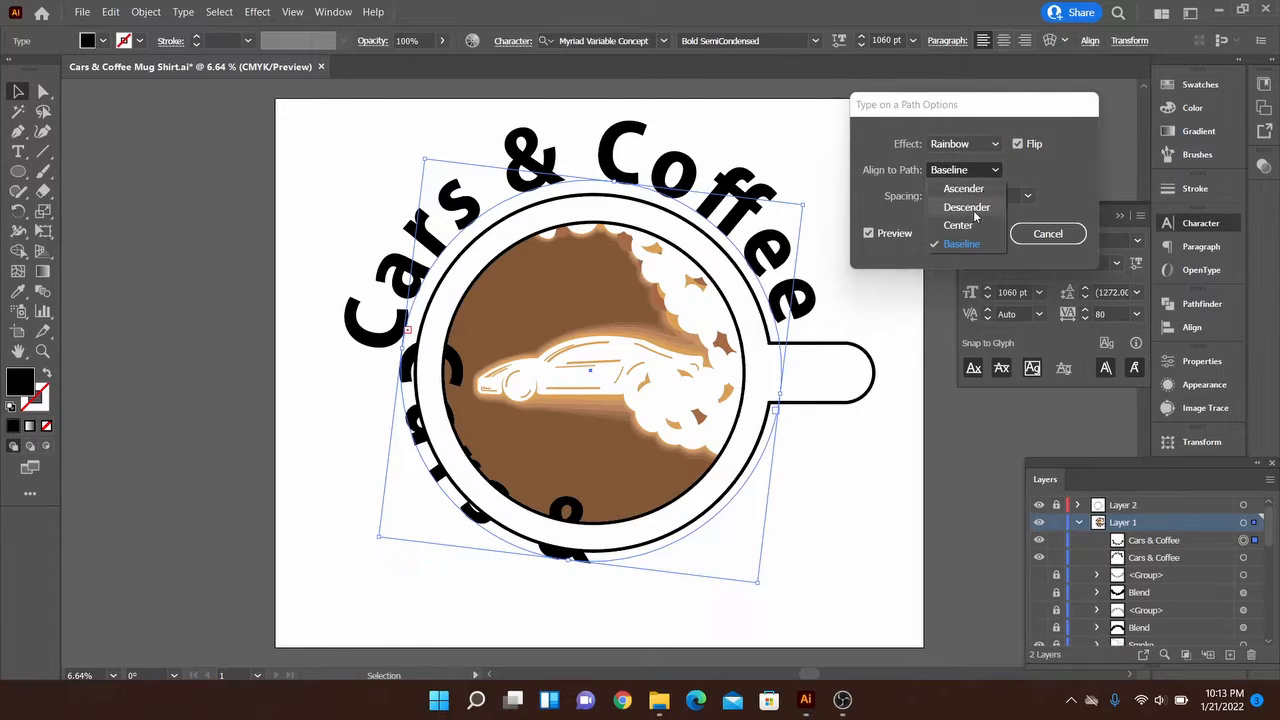
click(966, 189)
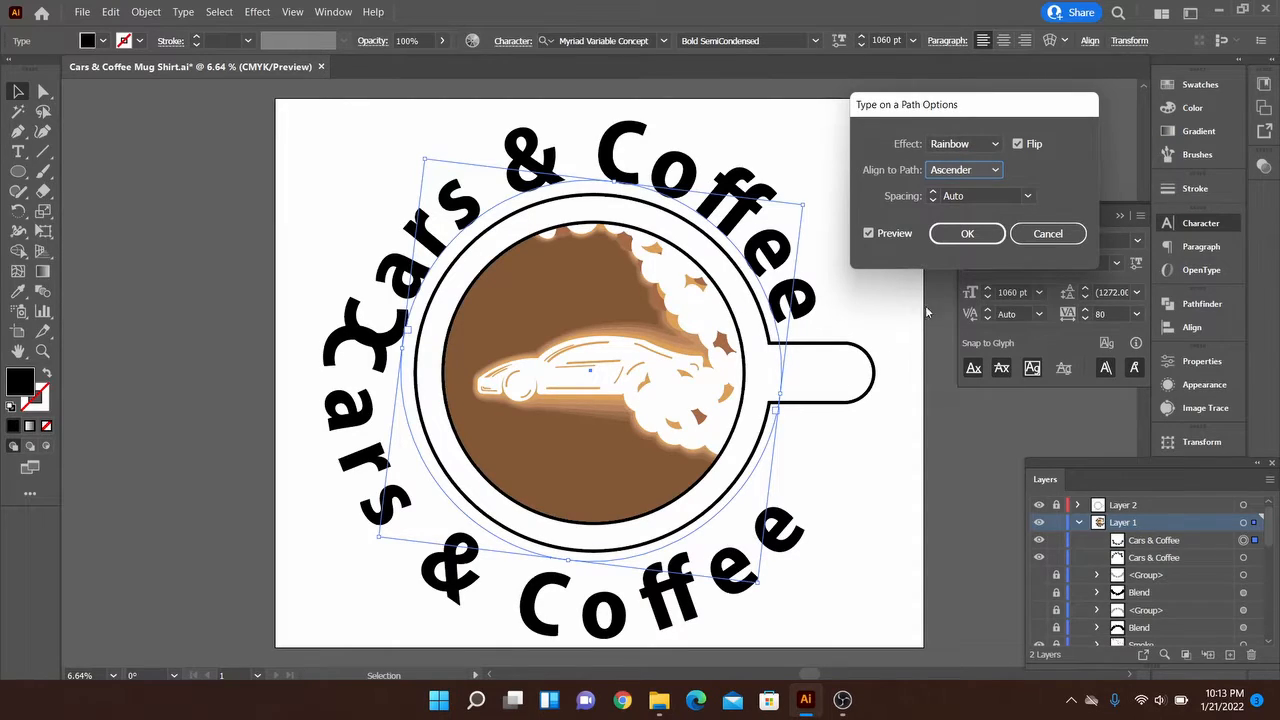
click(966, 234)
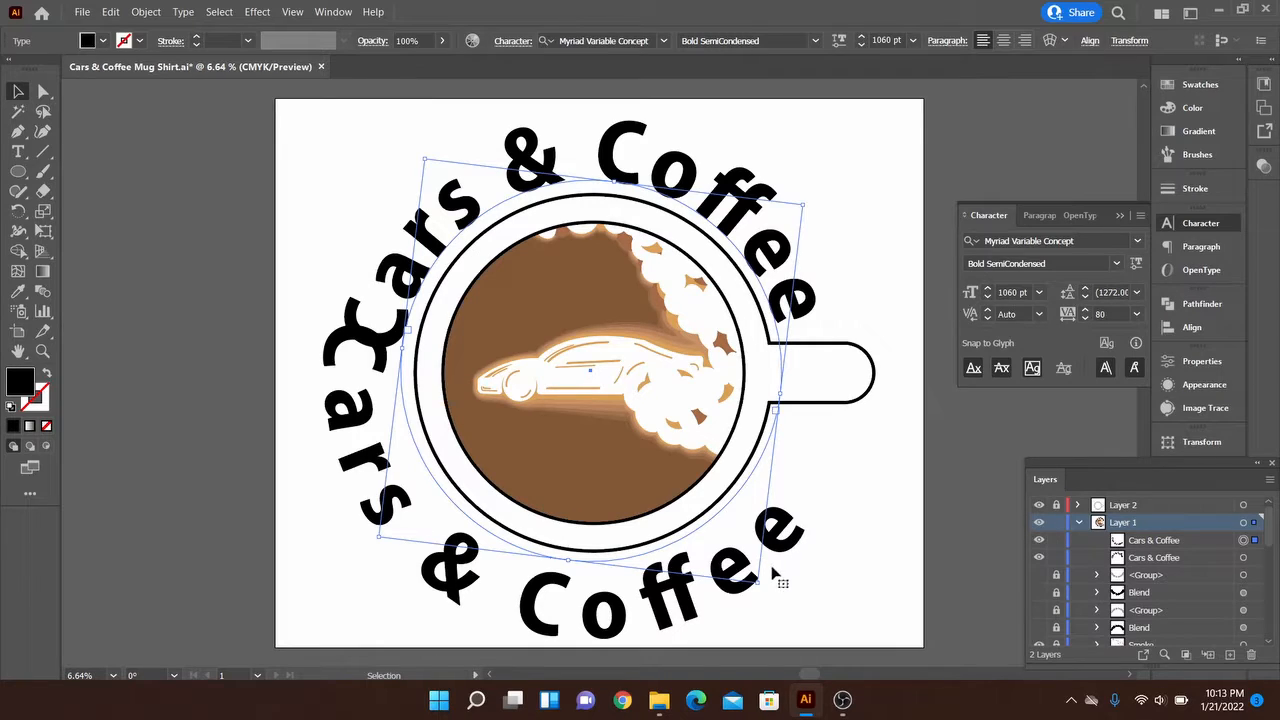
drag(779, 577, 838, 520)
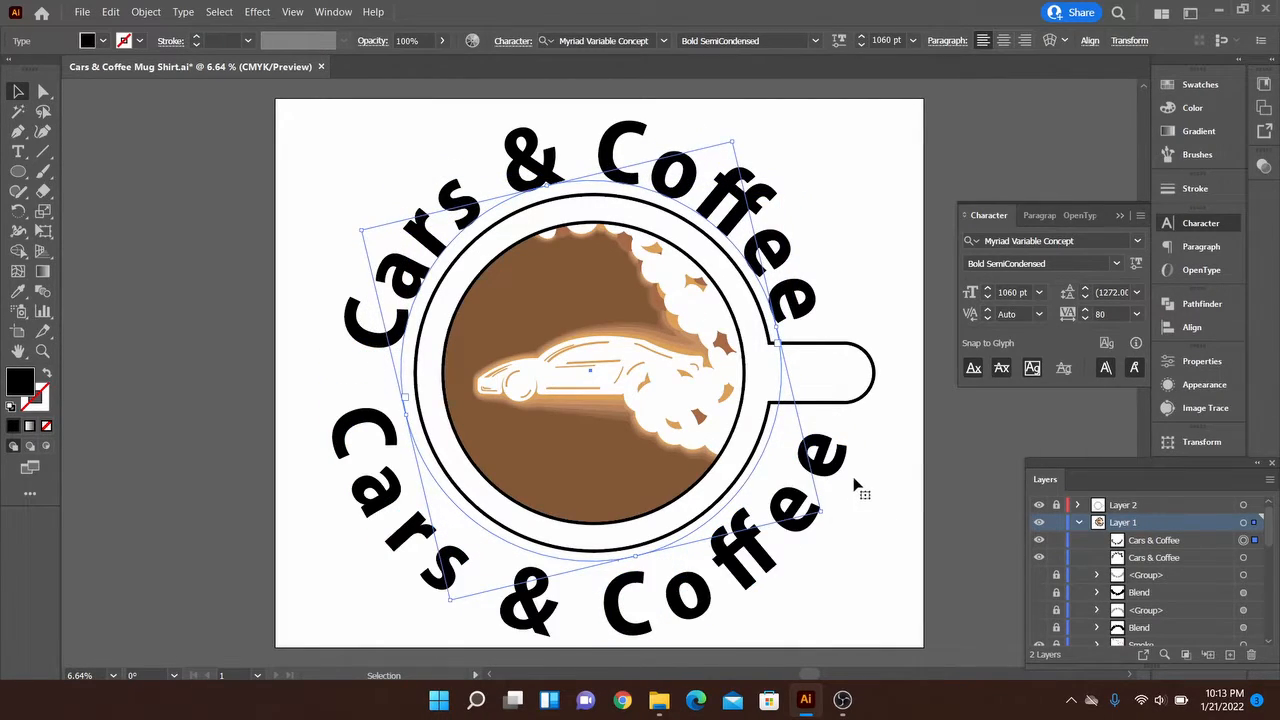
Preview the Center and Ascender path alignments on the upper text and set its alignment to Descender
click(797, 300)
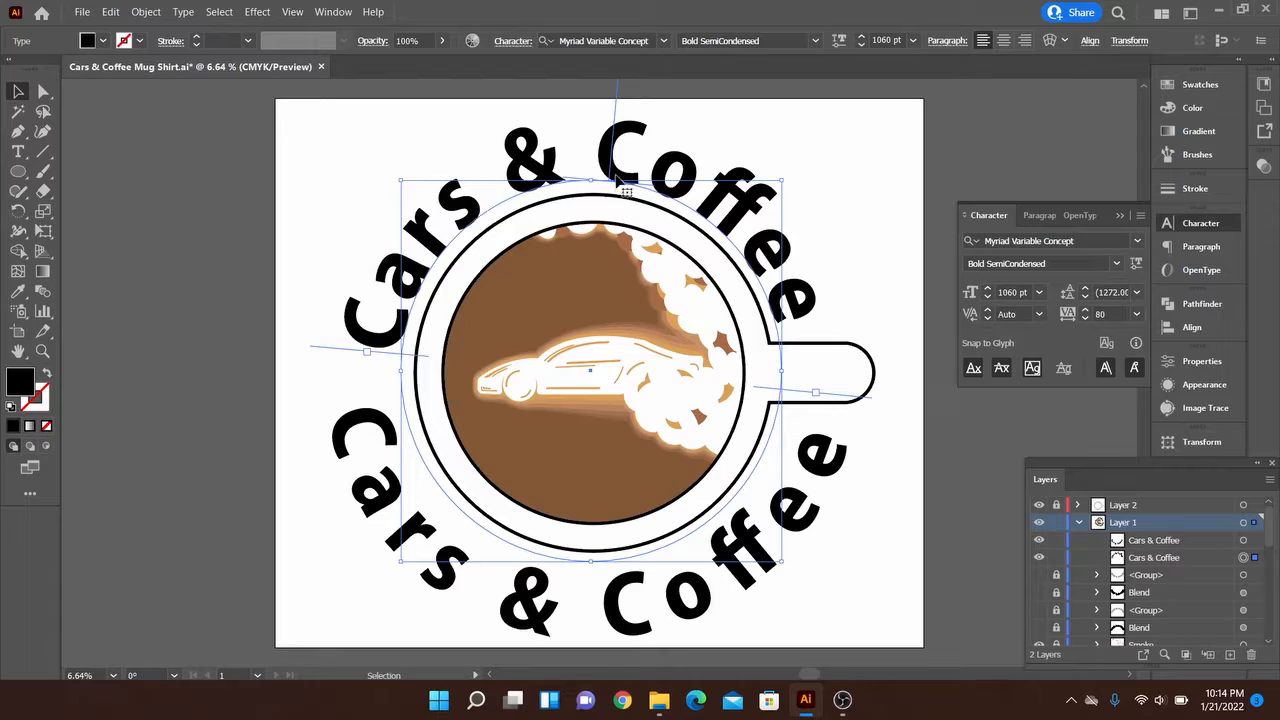
click(188, 12)
mouse_move(300, 166)
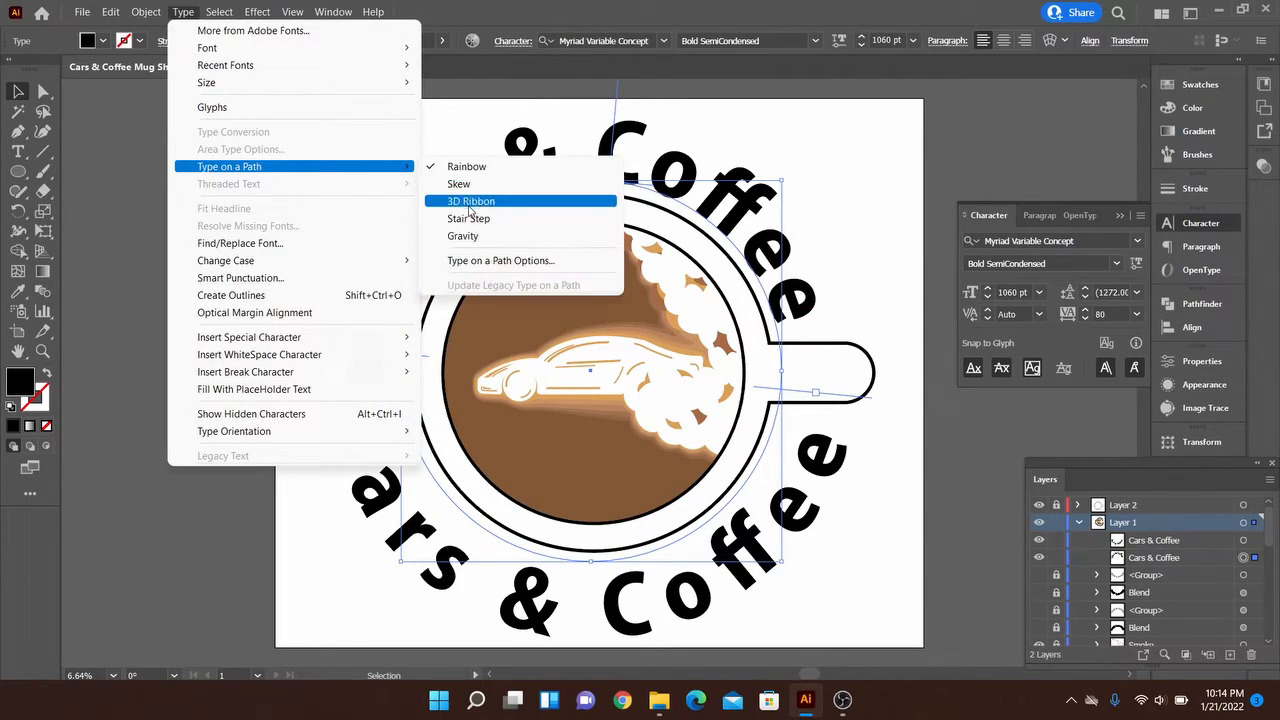
click(474, 262)
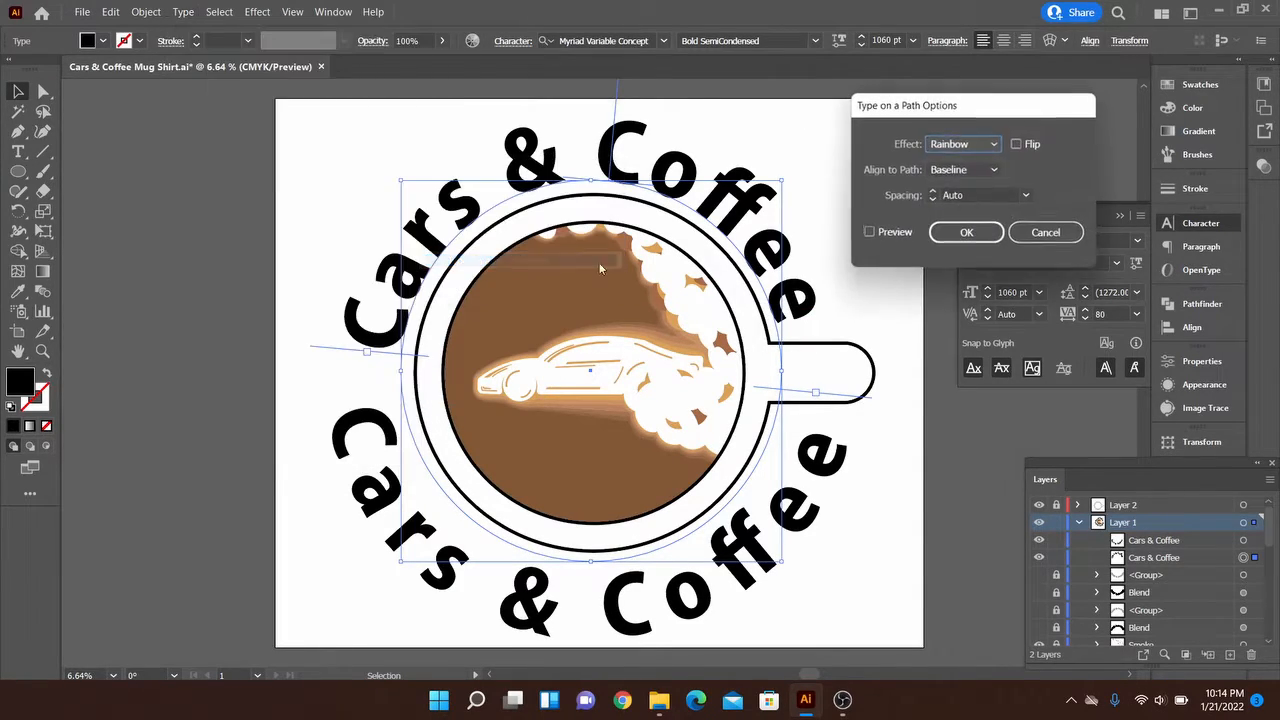
click(981, 172)
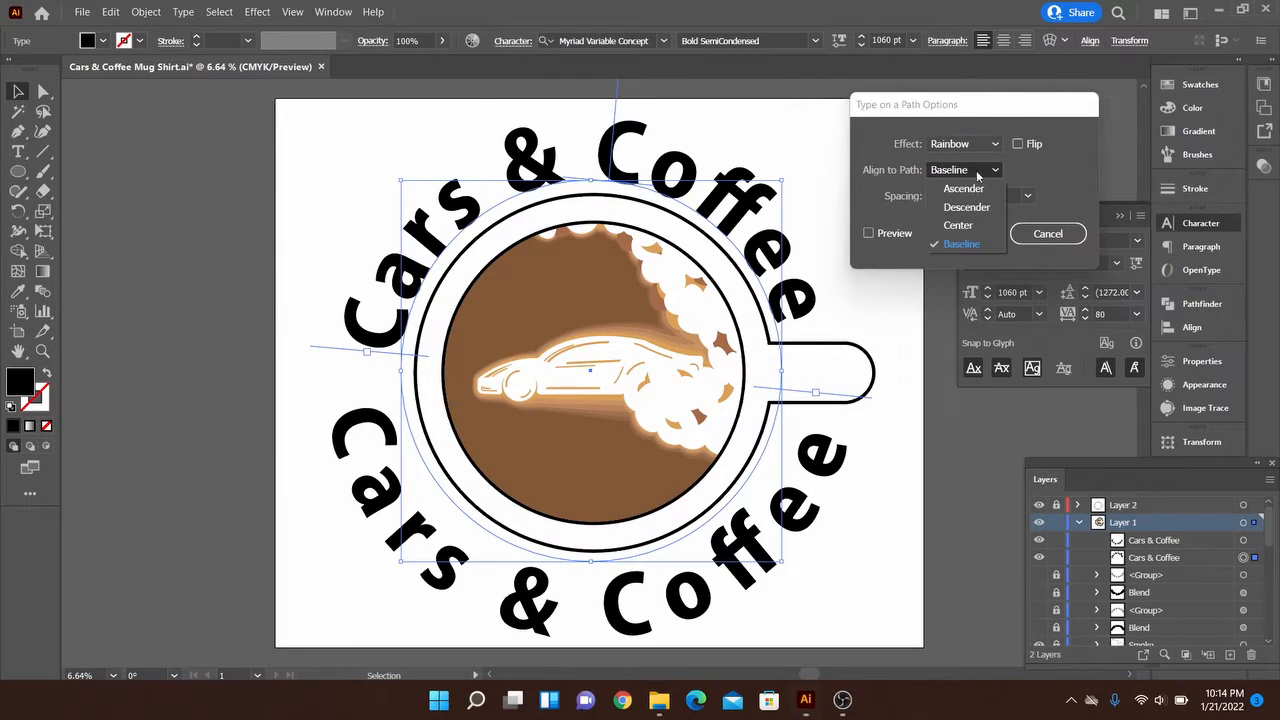
click(960, 226)
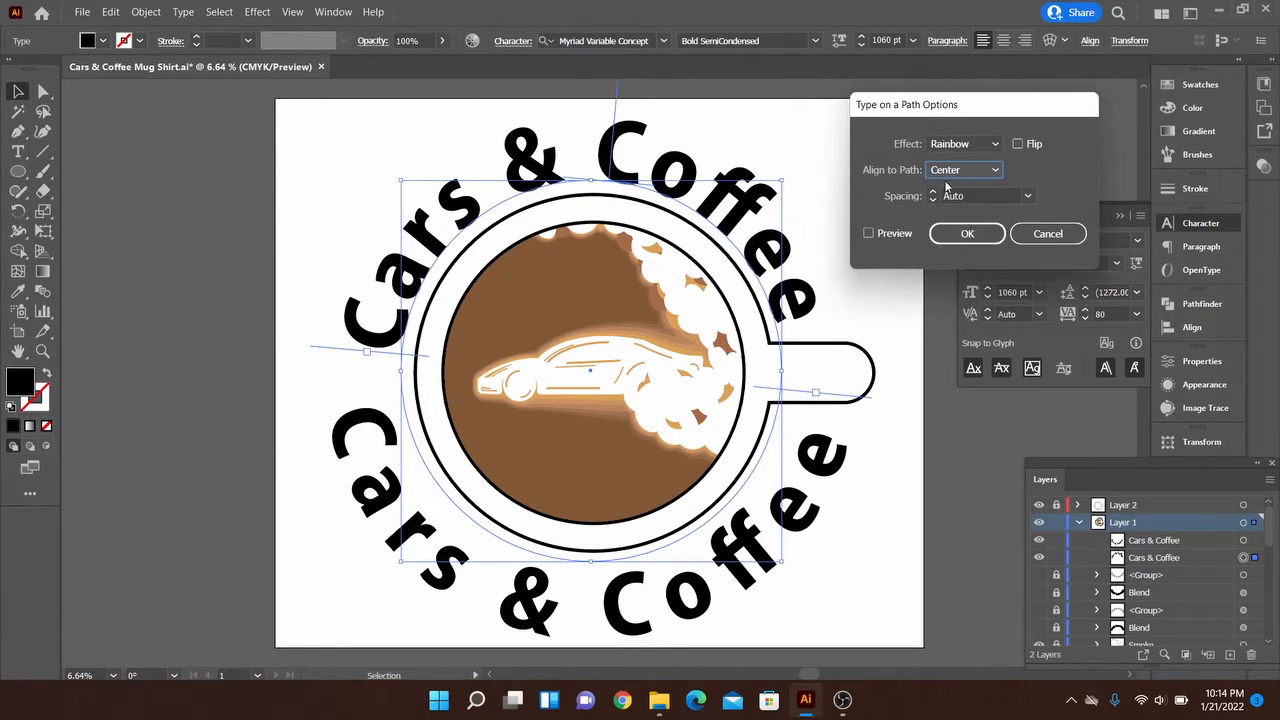
click(869, 233)
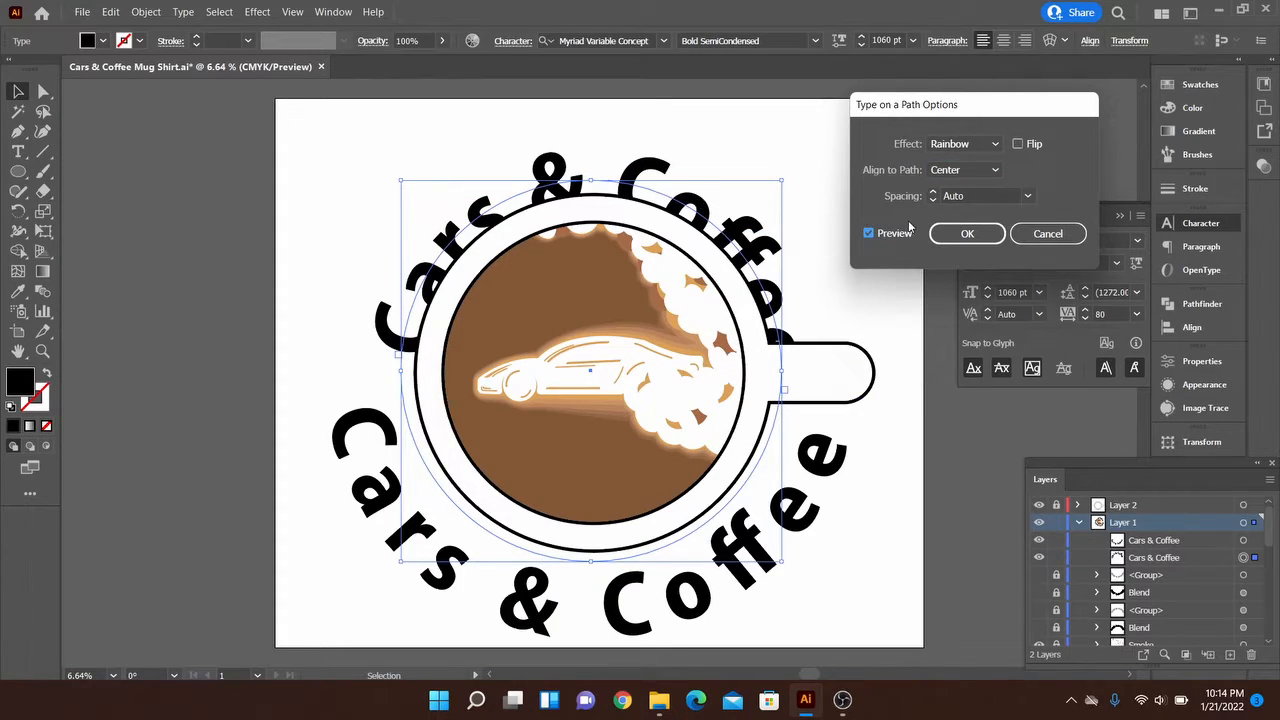
click(978, 171)
click(977, 184)
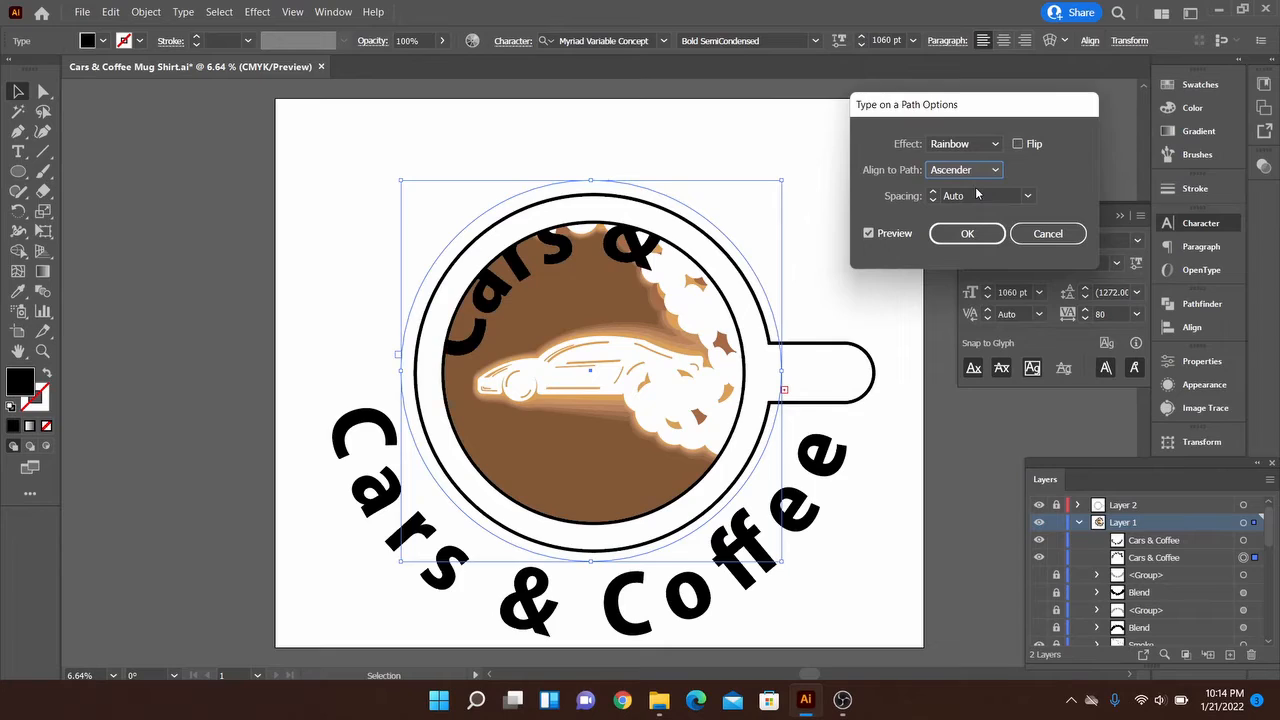
click(993, 172)
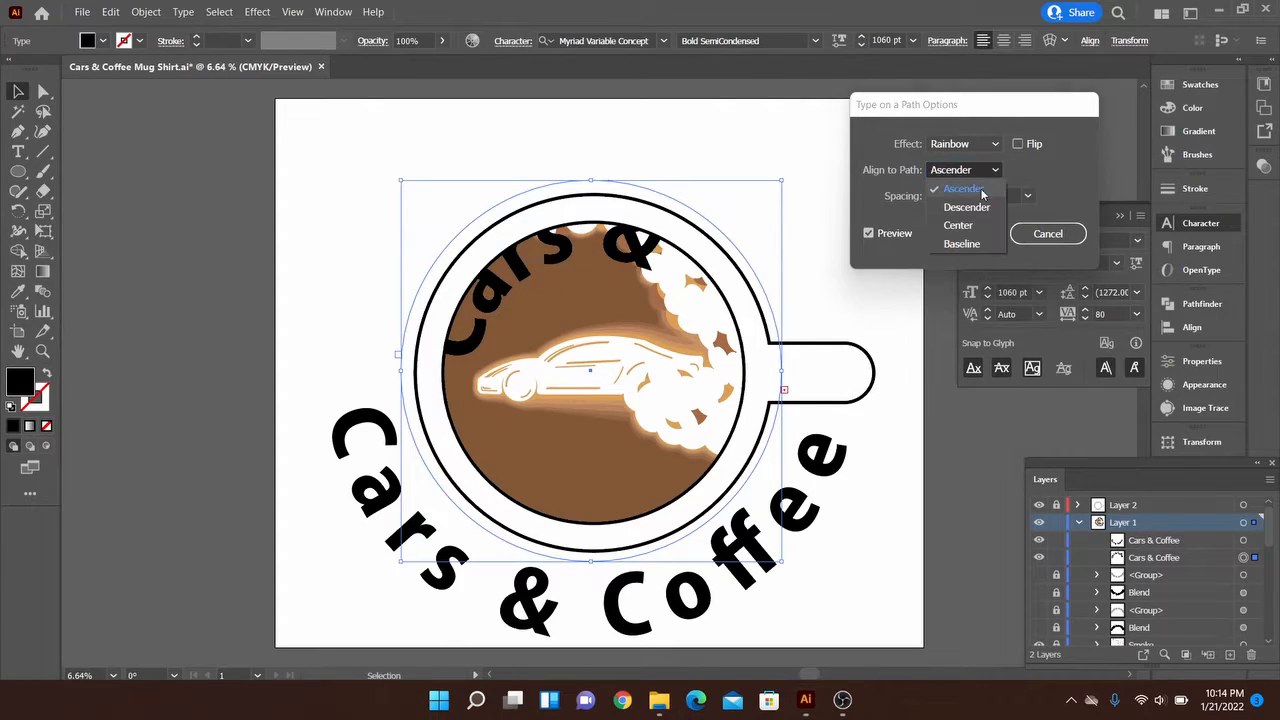
click(972, 208)
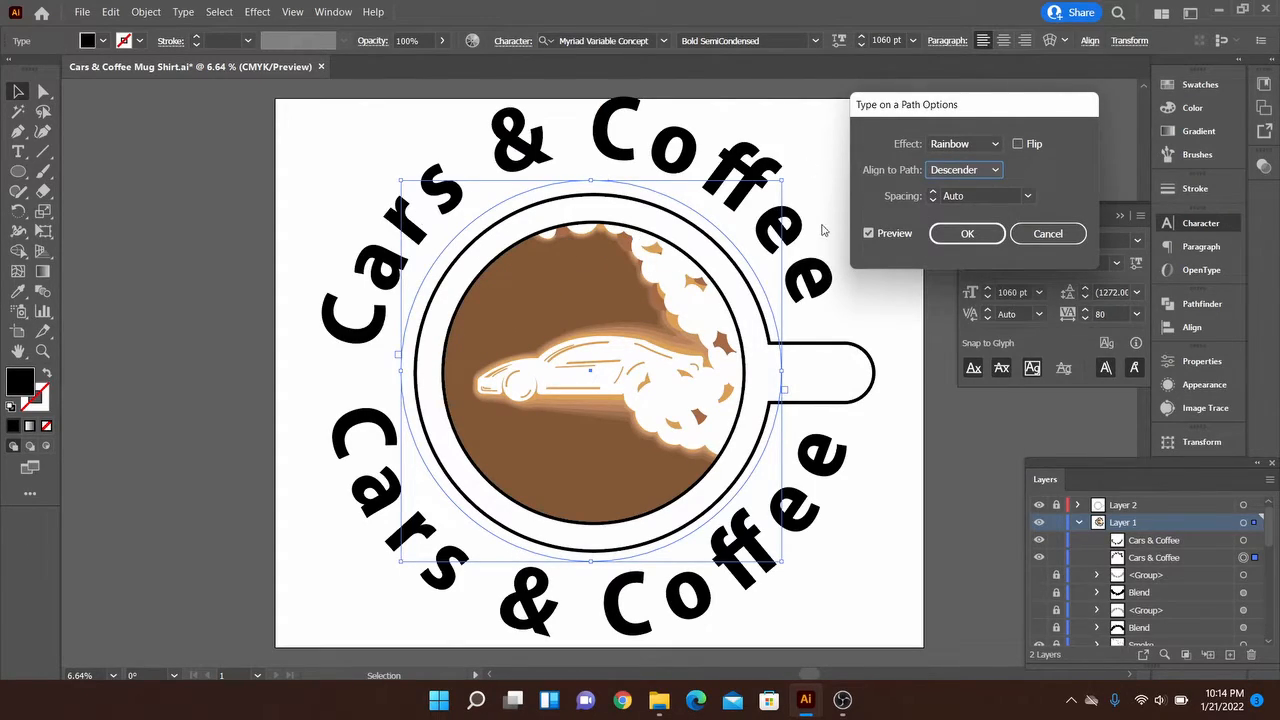
click(984, 171)
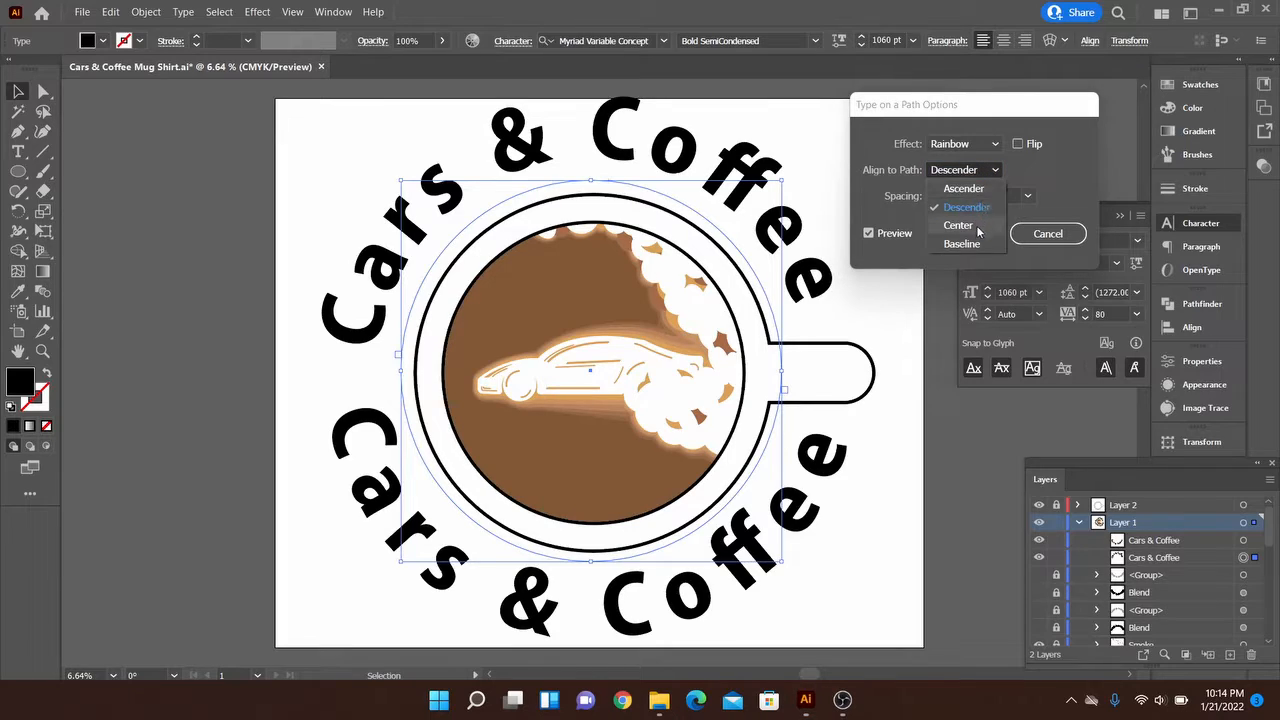
click(983, 172)
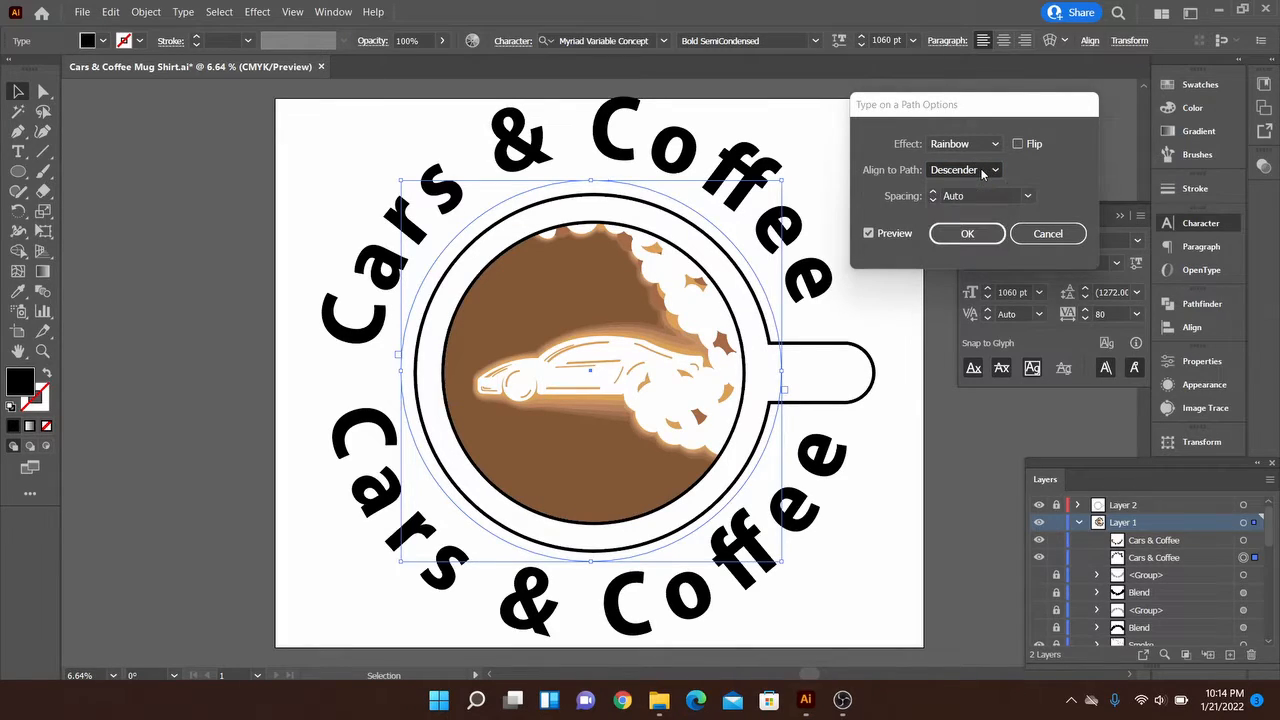
Try flipping the upper text and the Skew, 3D Ribbon, Stair Step and Gravity effects, and restore the Rainbow effect
click(1017, 144)
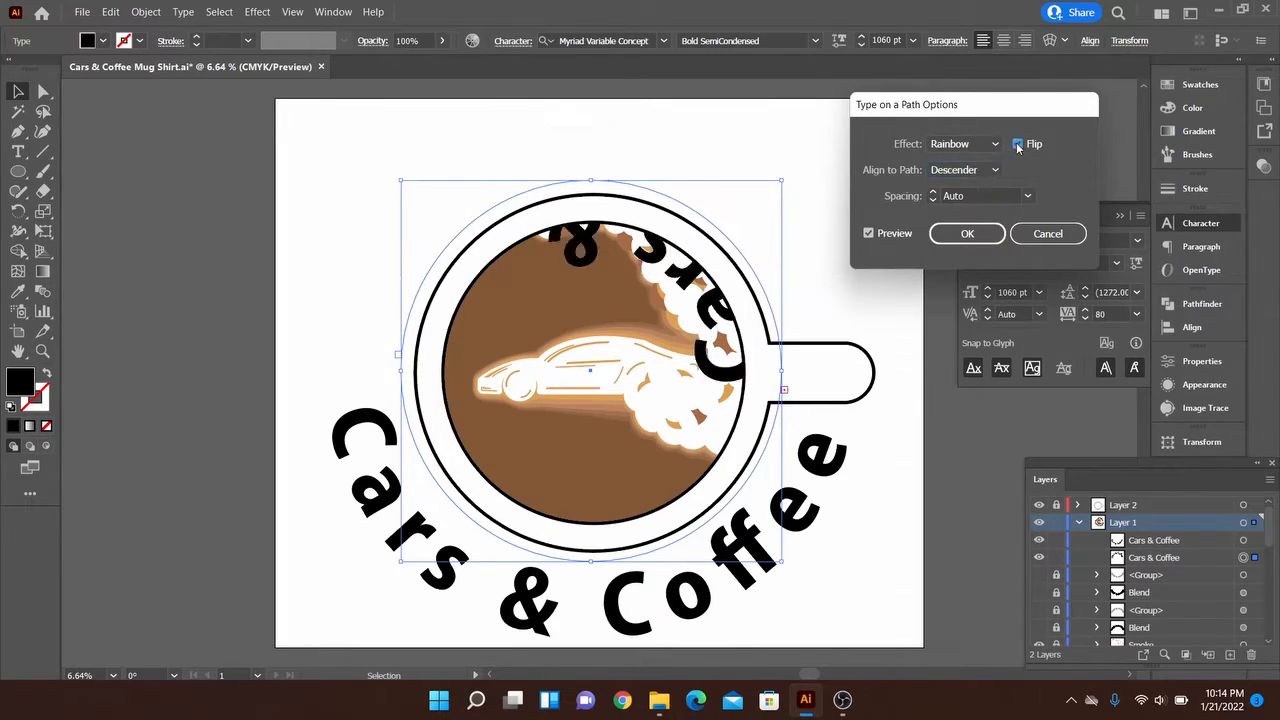
click(1016, 143)
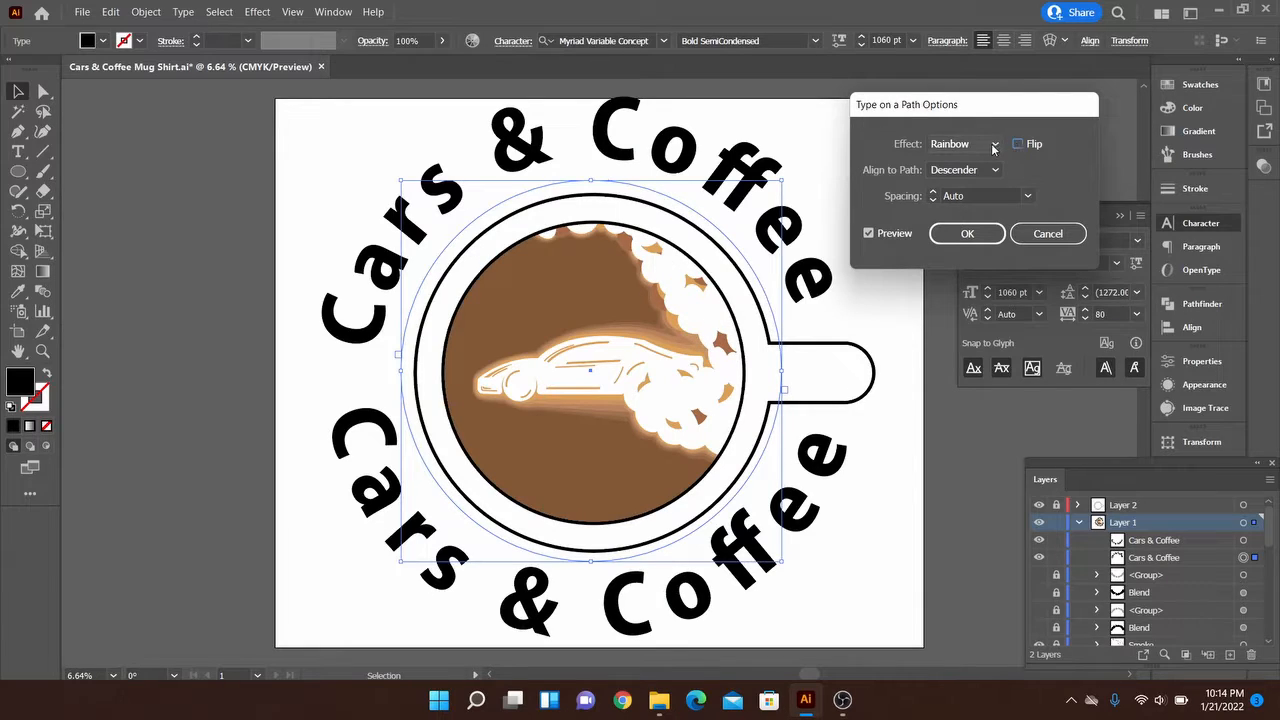
click(992, 145)
click(966, 182)
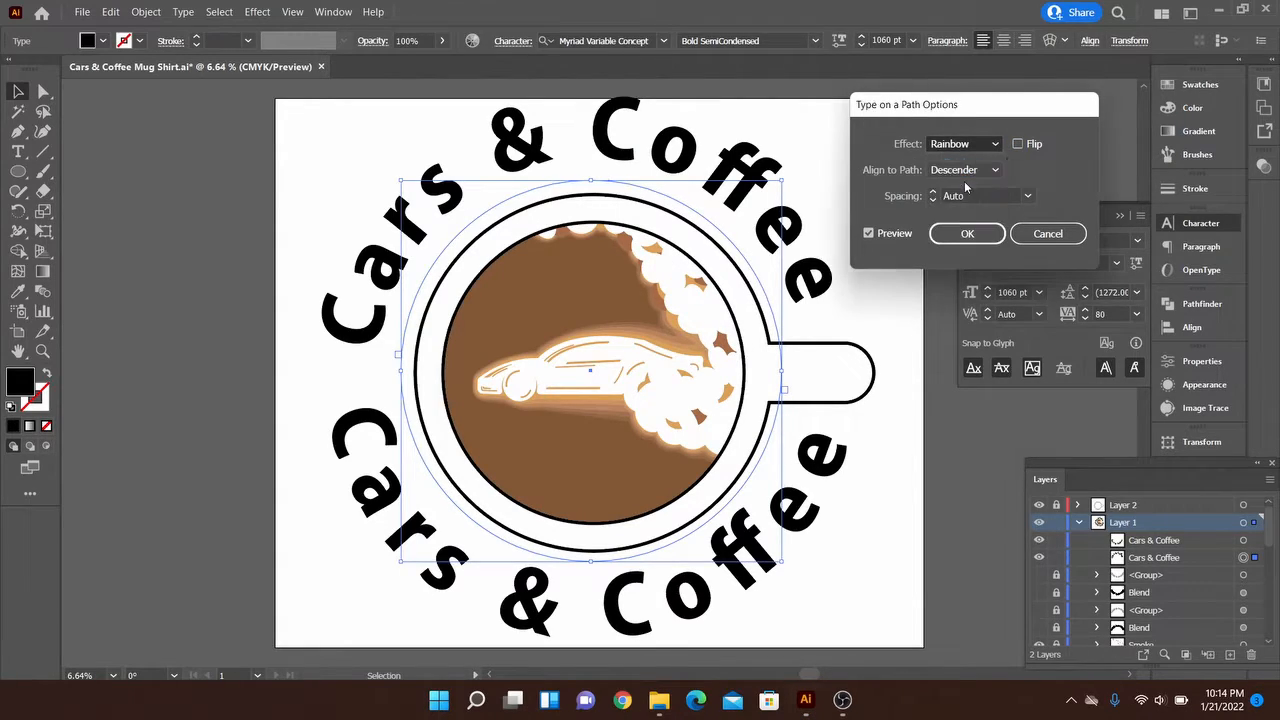
click(973, 151)
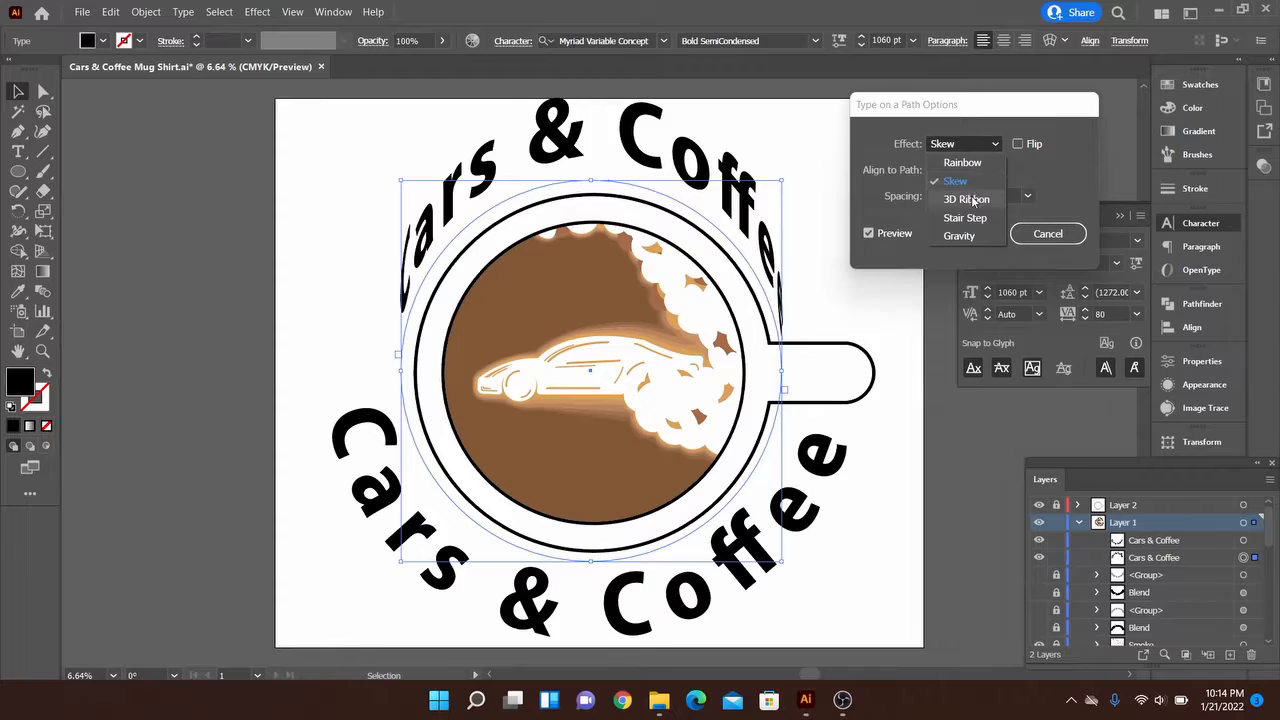
click(970, 200)
click(981, 147)
click(975, 220)
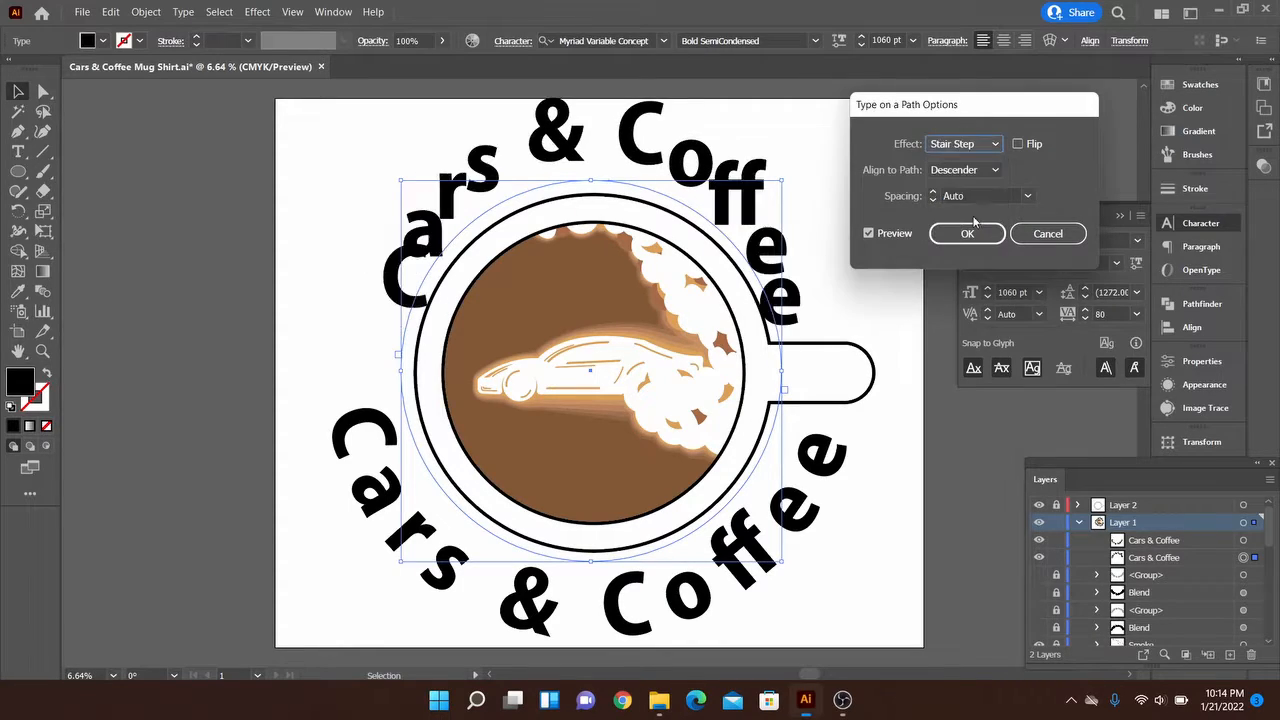
click(987, 146)
click(970, 240)
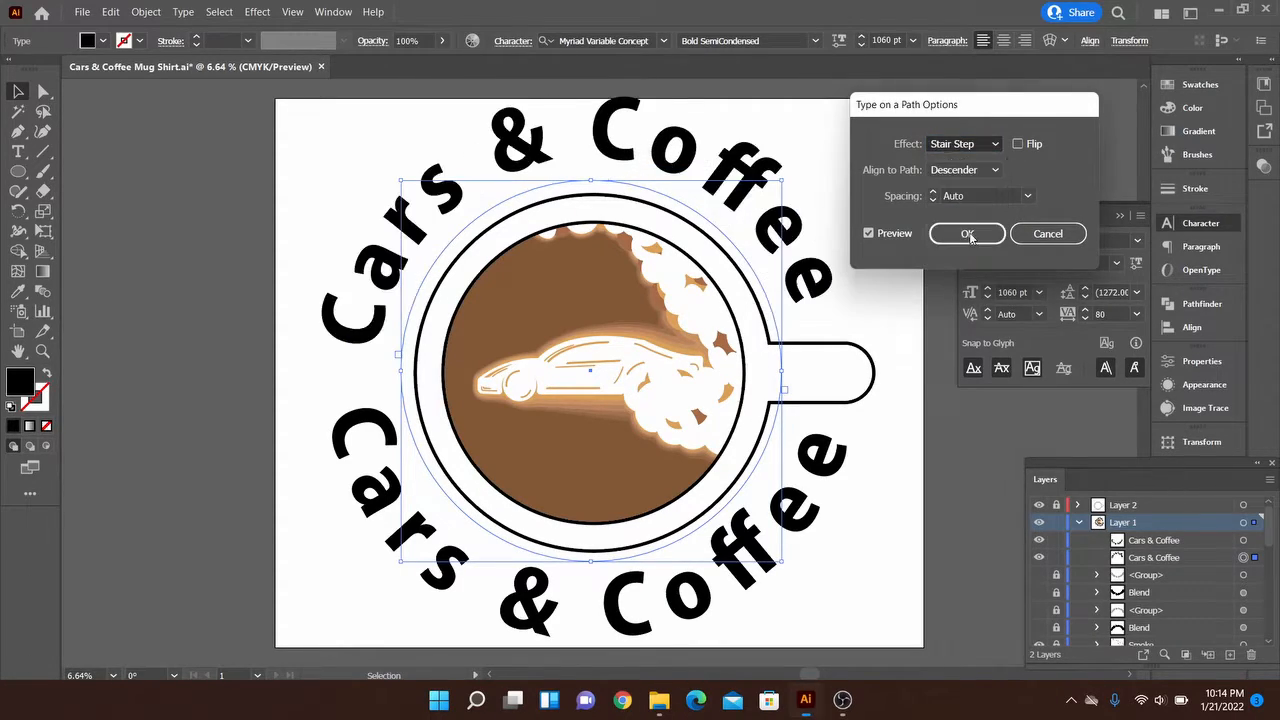
click(977, 150)
click(972, 161)
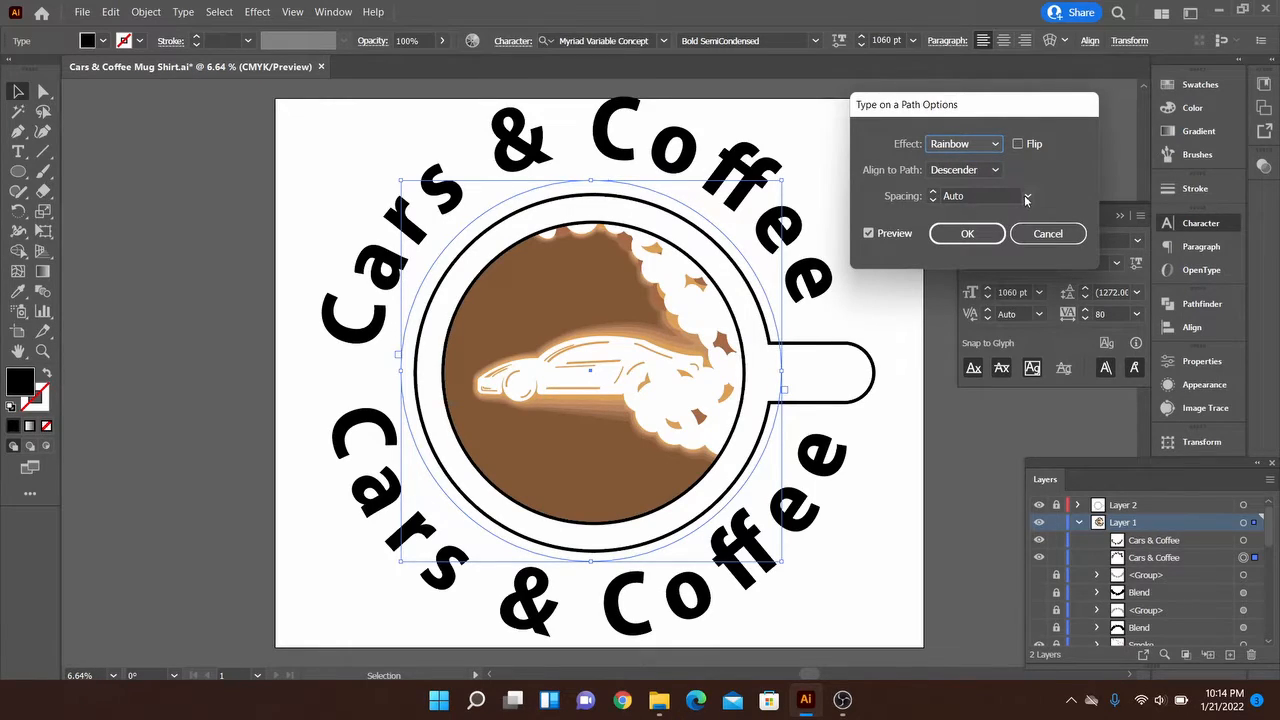
Apply the upper text's path options with the Rainbow effect, Descender alignment and Auto spacing
click(1025, 198)
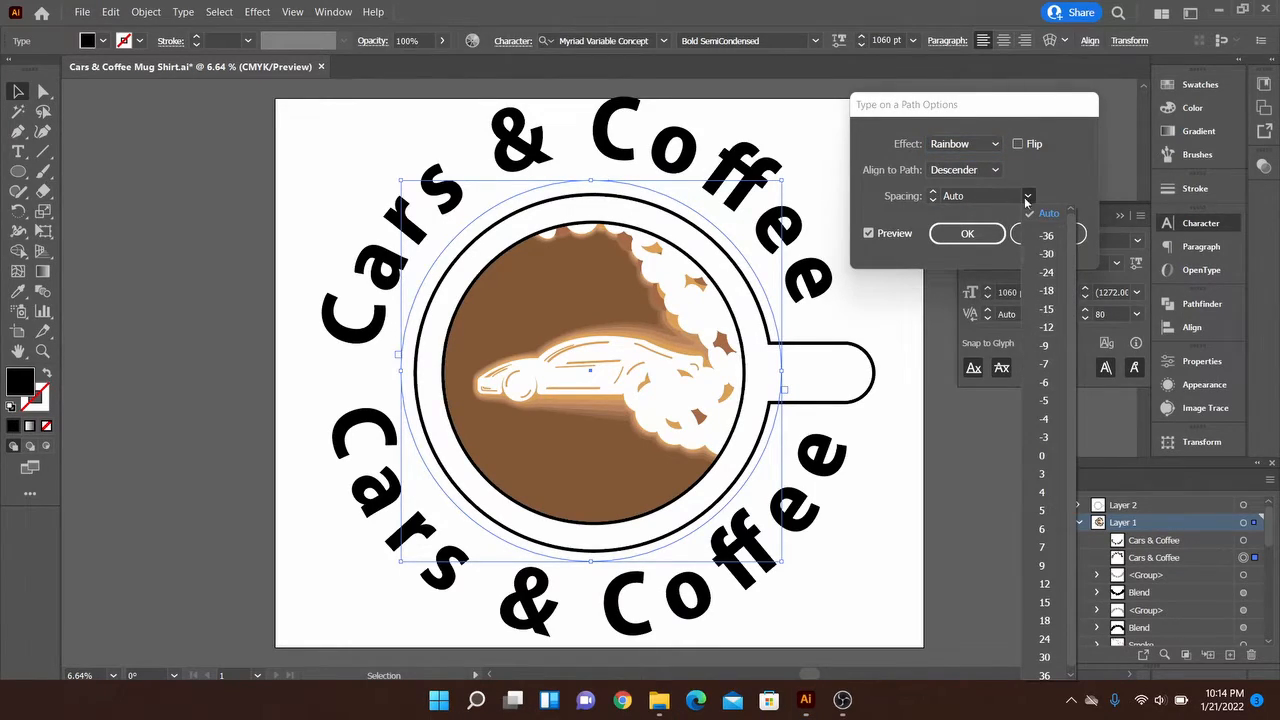
click(1026, 200)
click(965, 234)
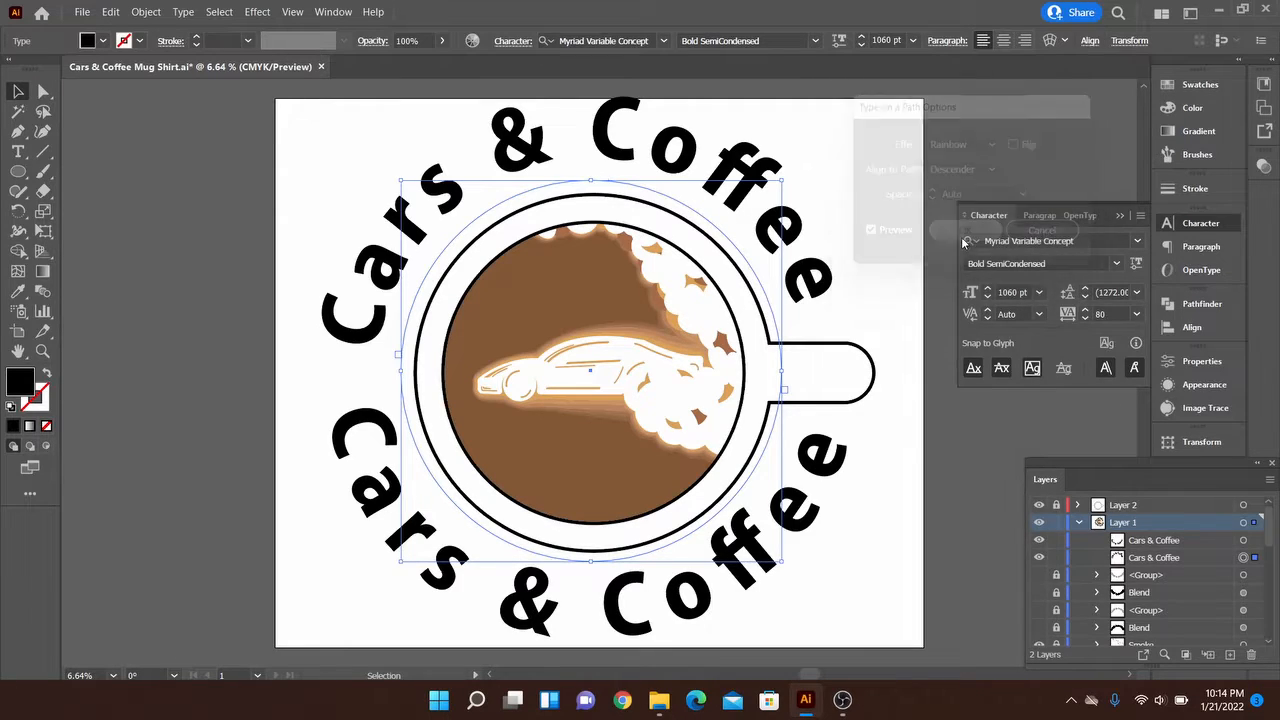
Undo the accidental rotation of the lower text and rotate the upper text slightly clockwise to centre it over the mug
click(820, 232)
click(737, 255)
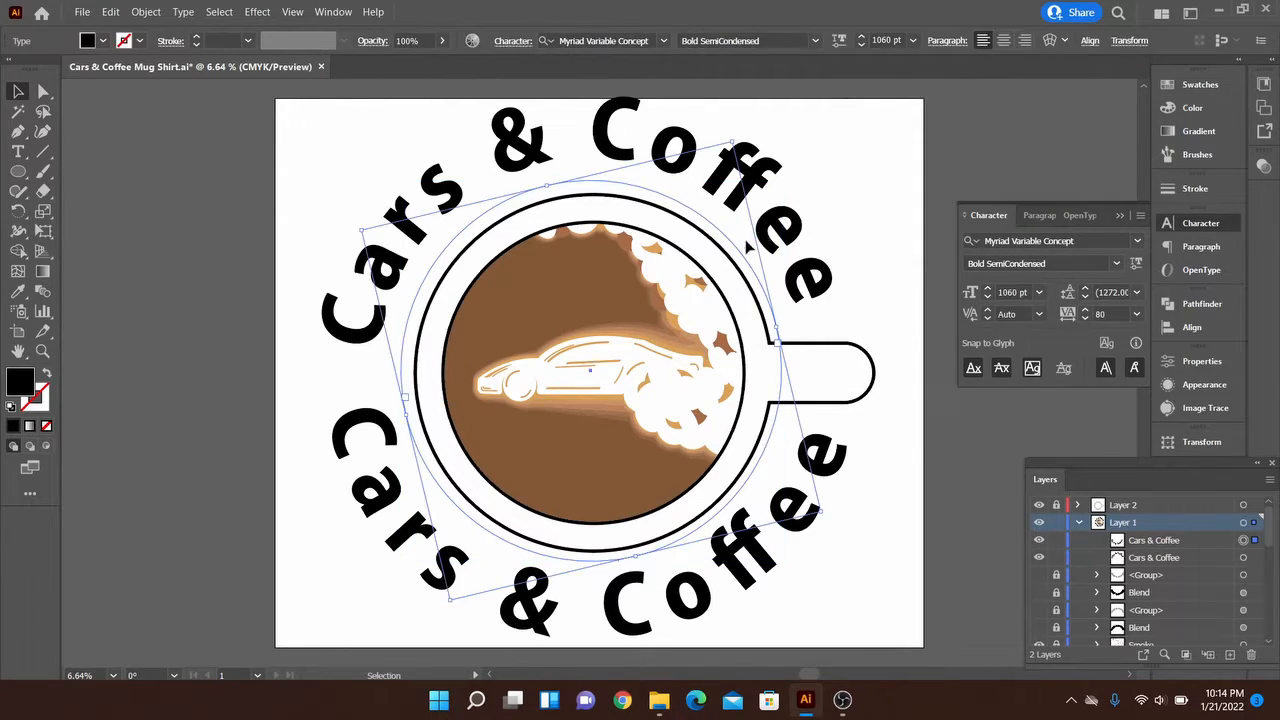
drag(735, 140, 843, 220)
key(ctrl+z)
click(857, 440)
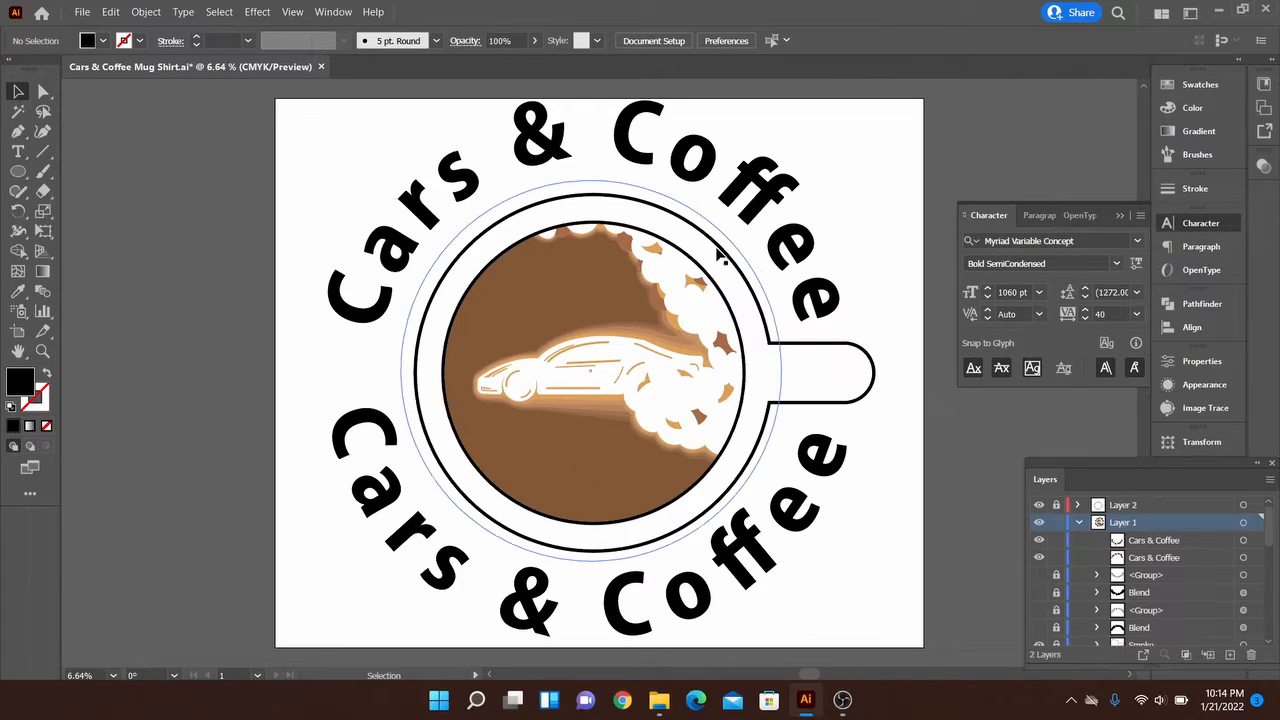
Convert both the upper and lower curved texts to outlines and fill them with white
click(448, 564)
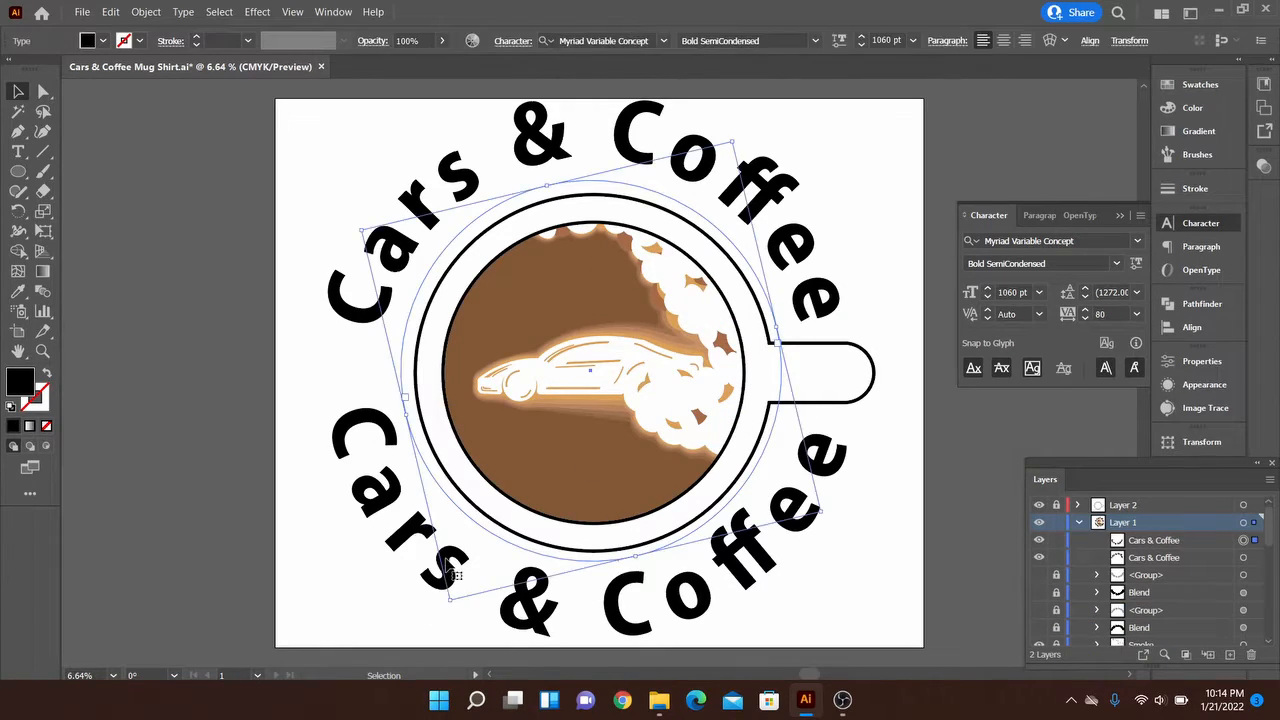
shift+click(345, 306)
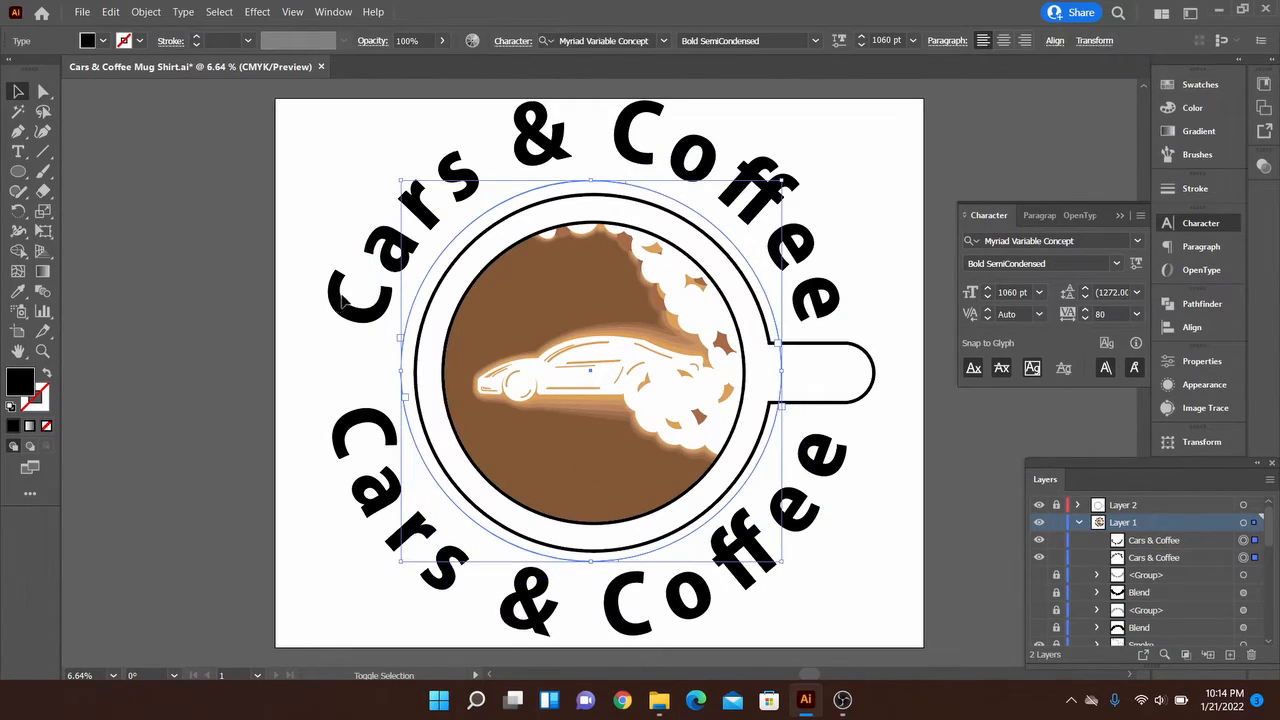
right_click(350, 248)
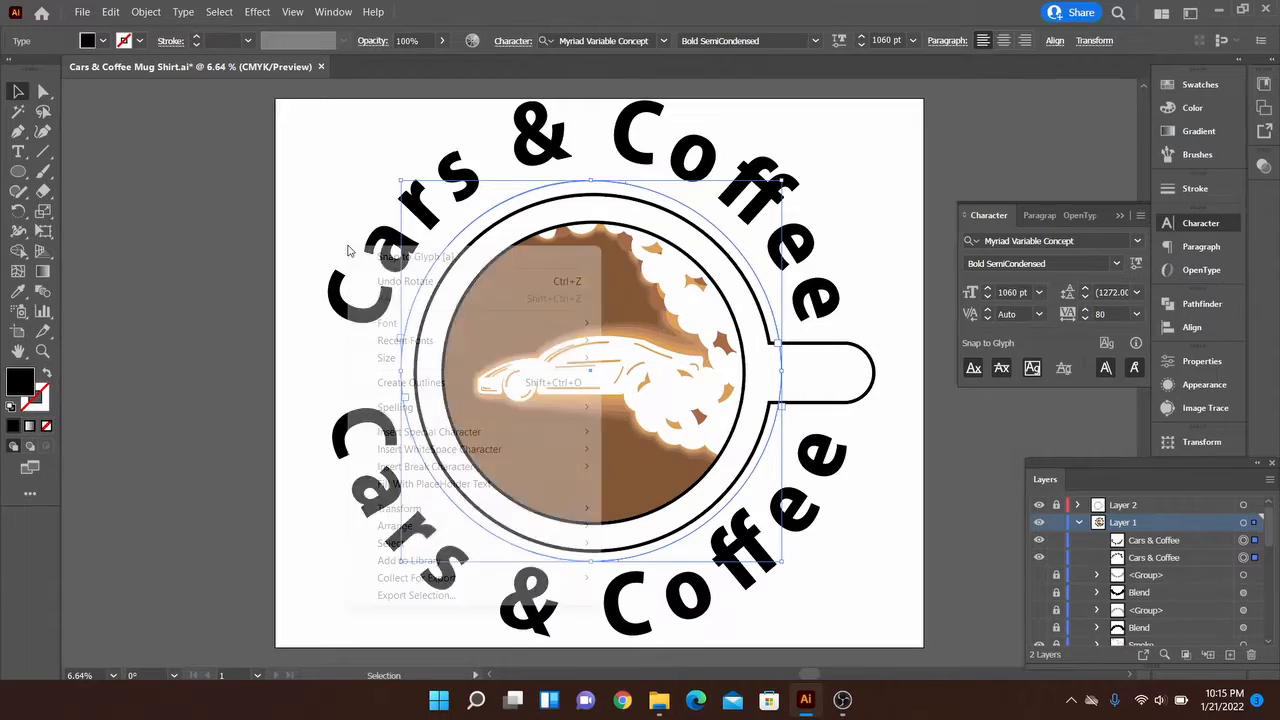
click(420, 382)
click(1205, 88)
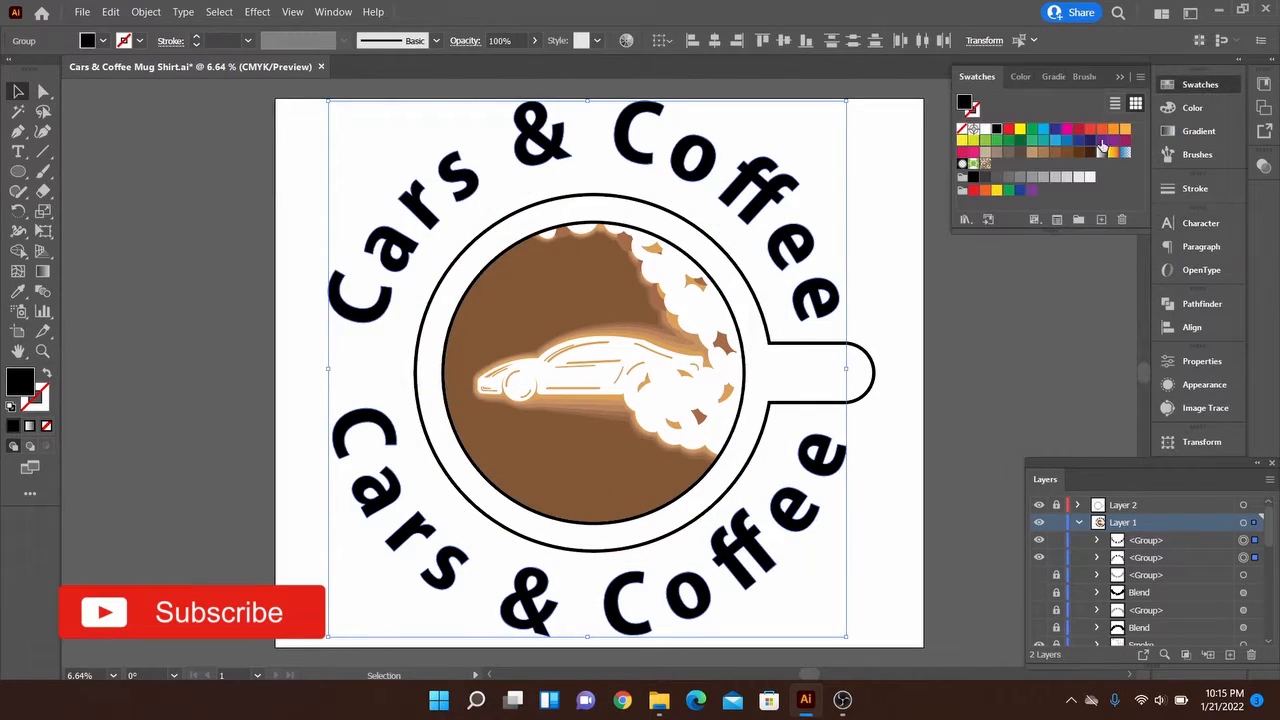
click(981, 131)
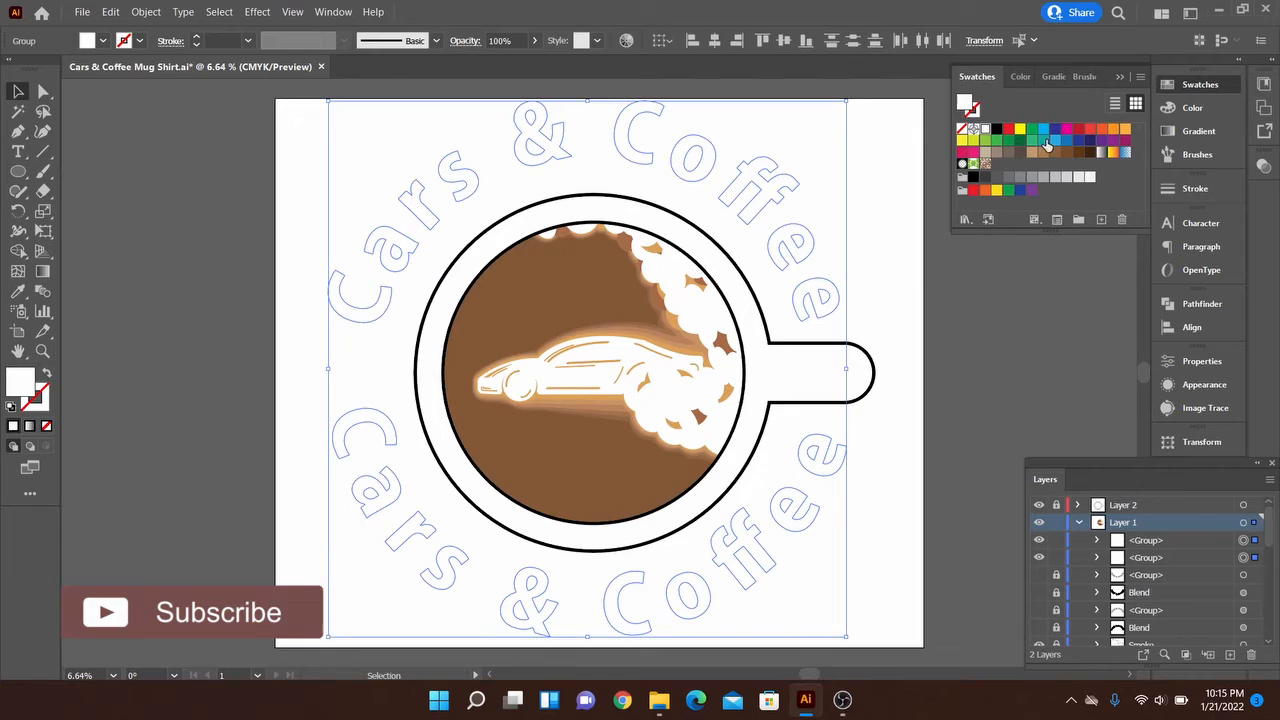
Apply a black stroke to the white upper and lower curved text outlines
click(1195, 189)
click(1200, 85)
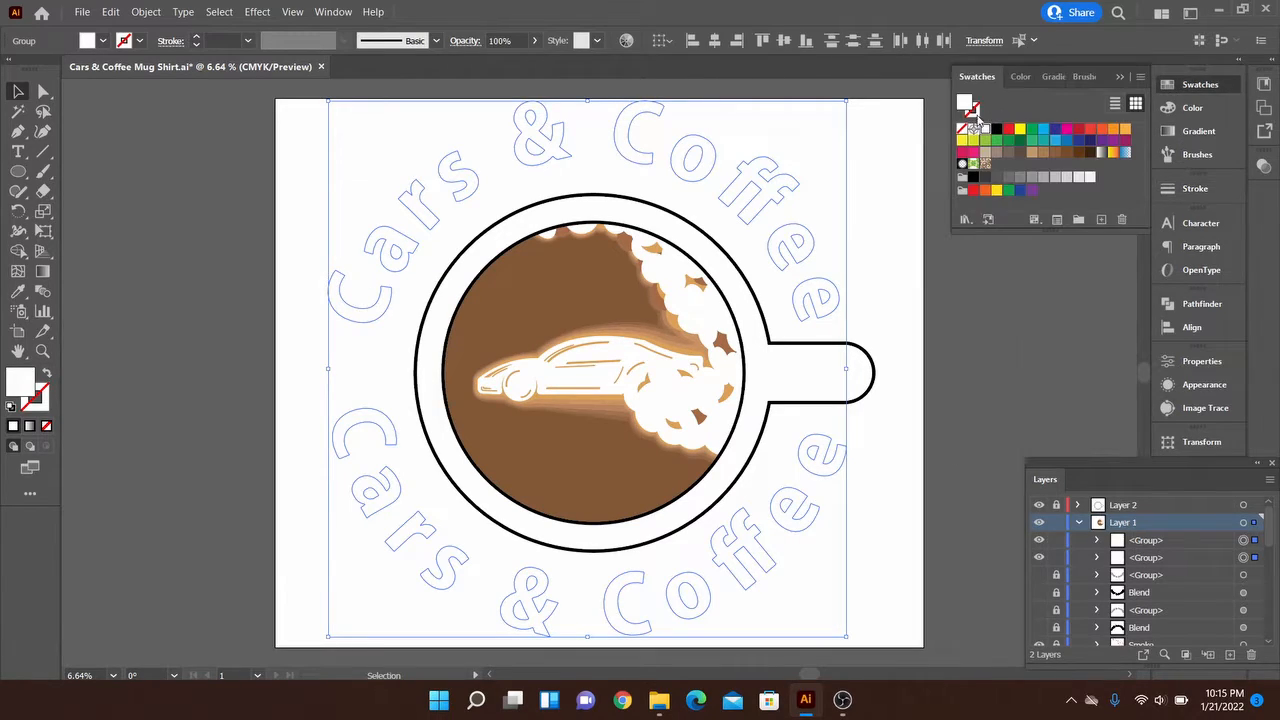
click(997, 131)
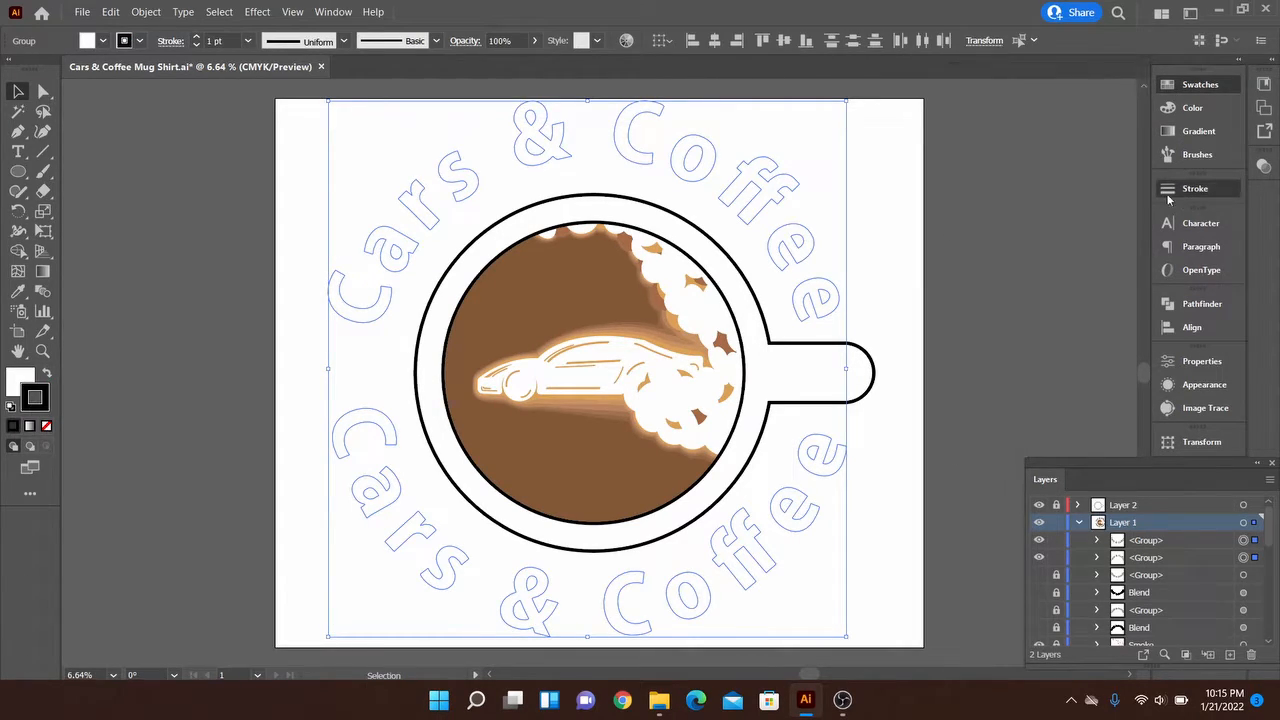
Try a 40 pt stroke weight on both curved texts, settle on 30 pt, and deselect the lettering
click(1195, 189)
text(40)
key(Return)
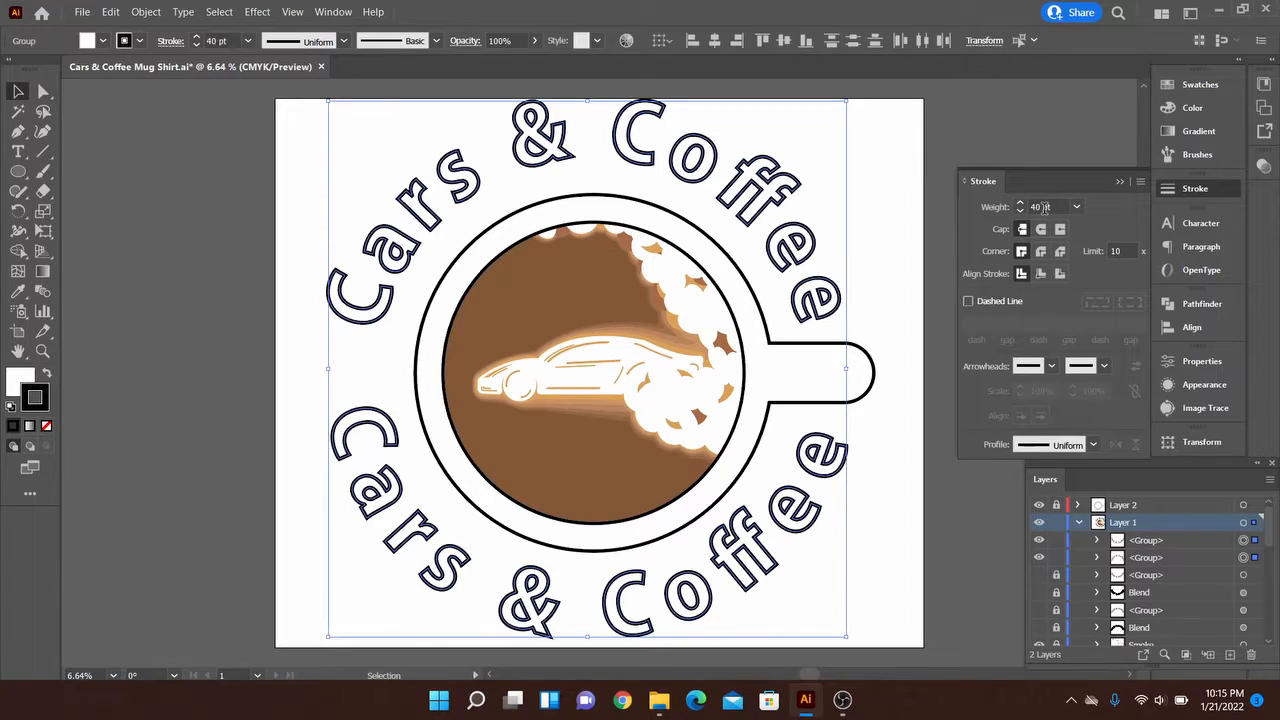
text(30)
key(Return)
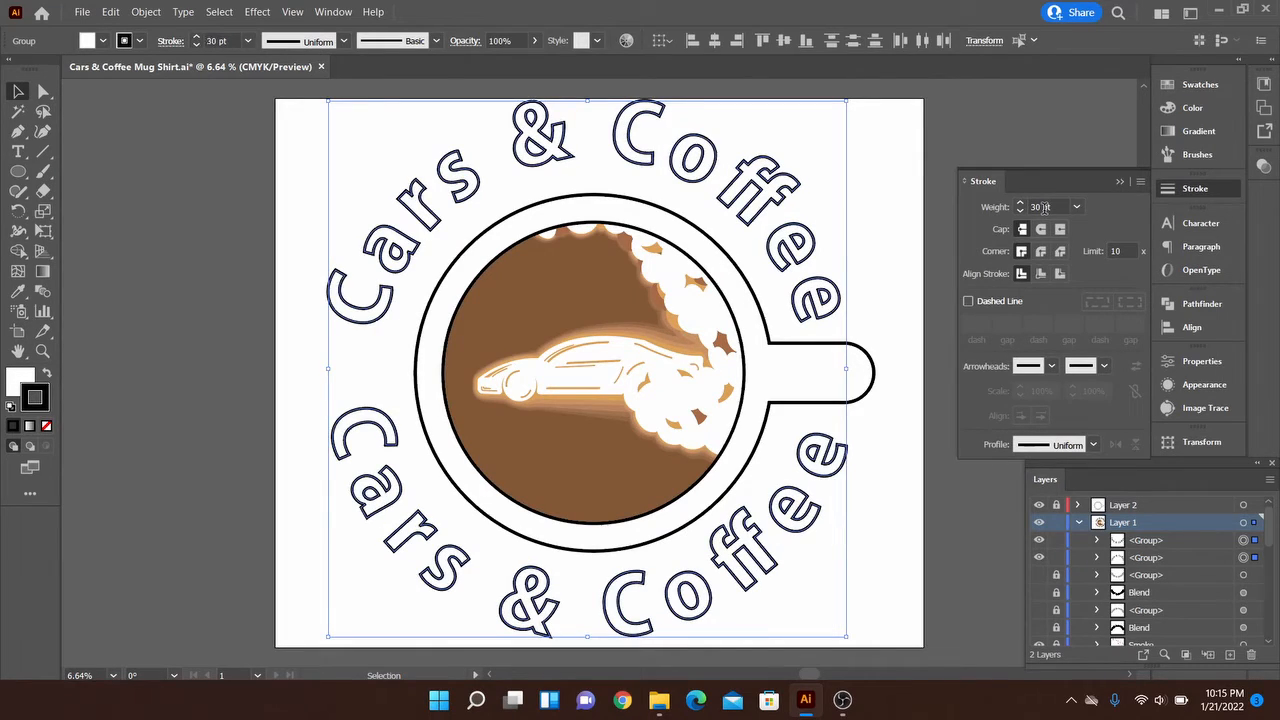
click(1120, 183)
click(858, 239)
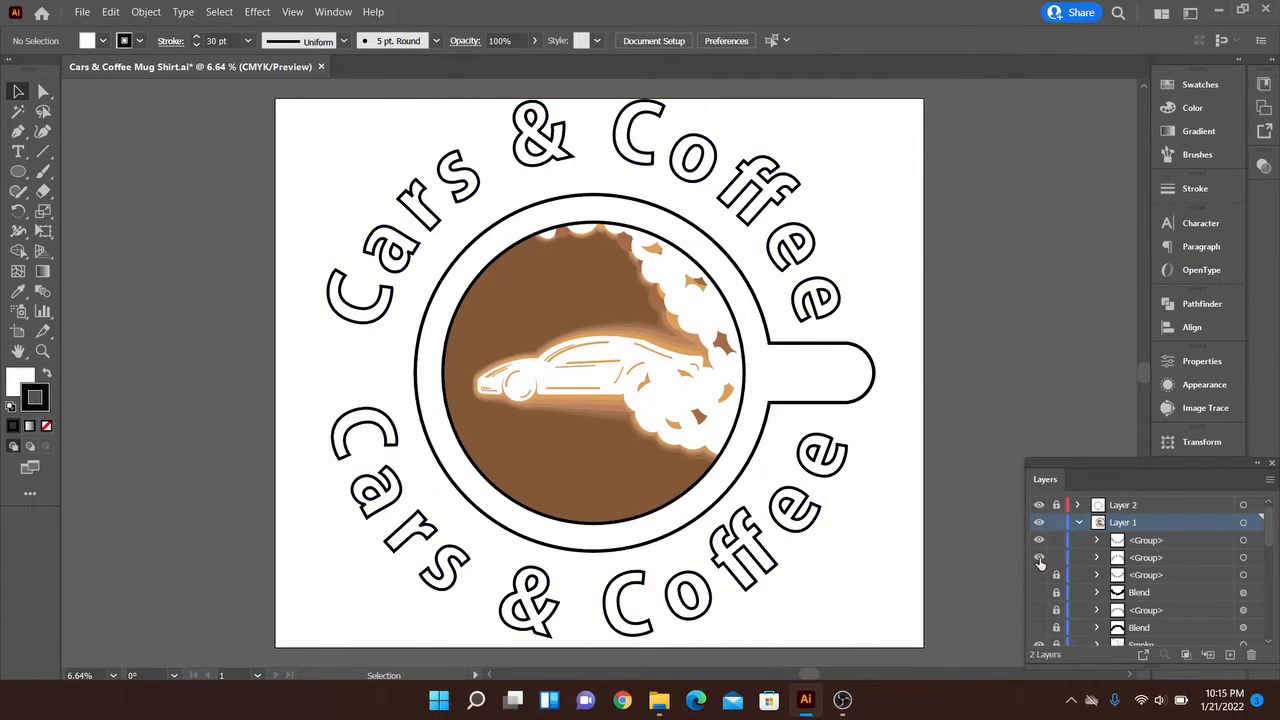
Lock both new text groups, hide the lower one, and show the uppercase "CARS & COFFEE" group with its blend below the mug
click(1039, 557)
click(1039, 540)
click(1039, 557)
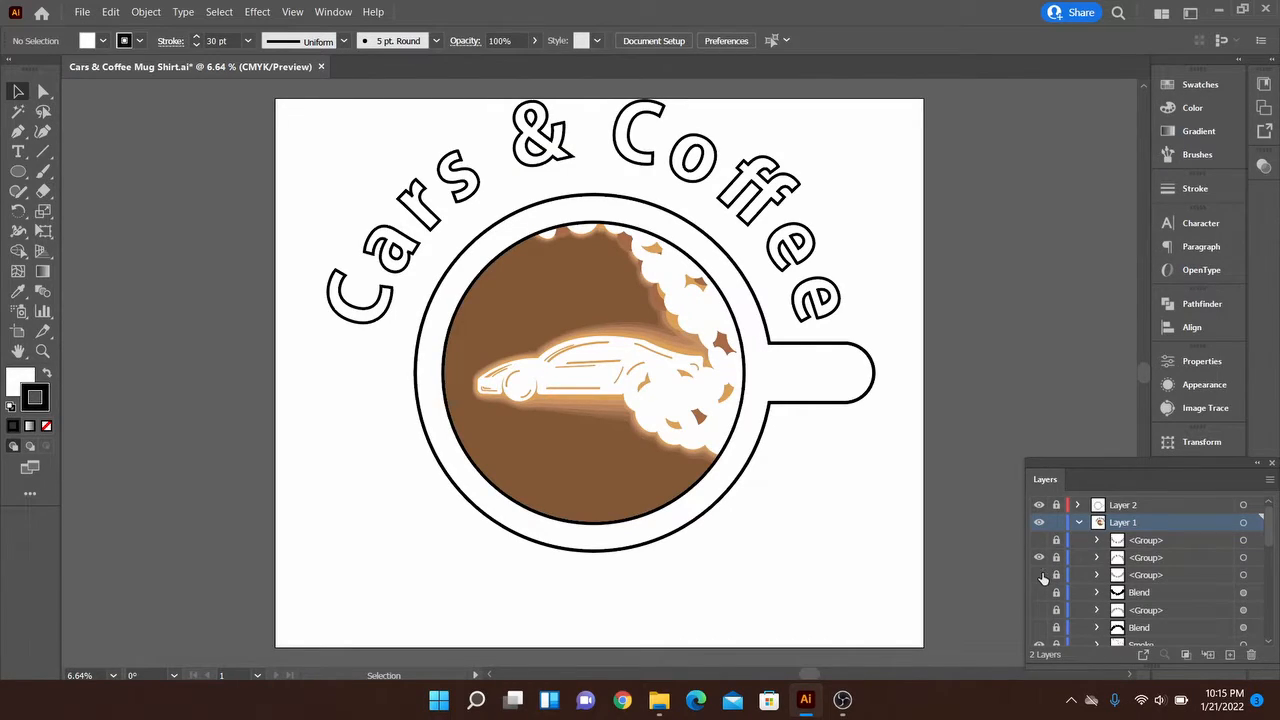
click(1039, 575)
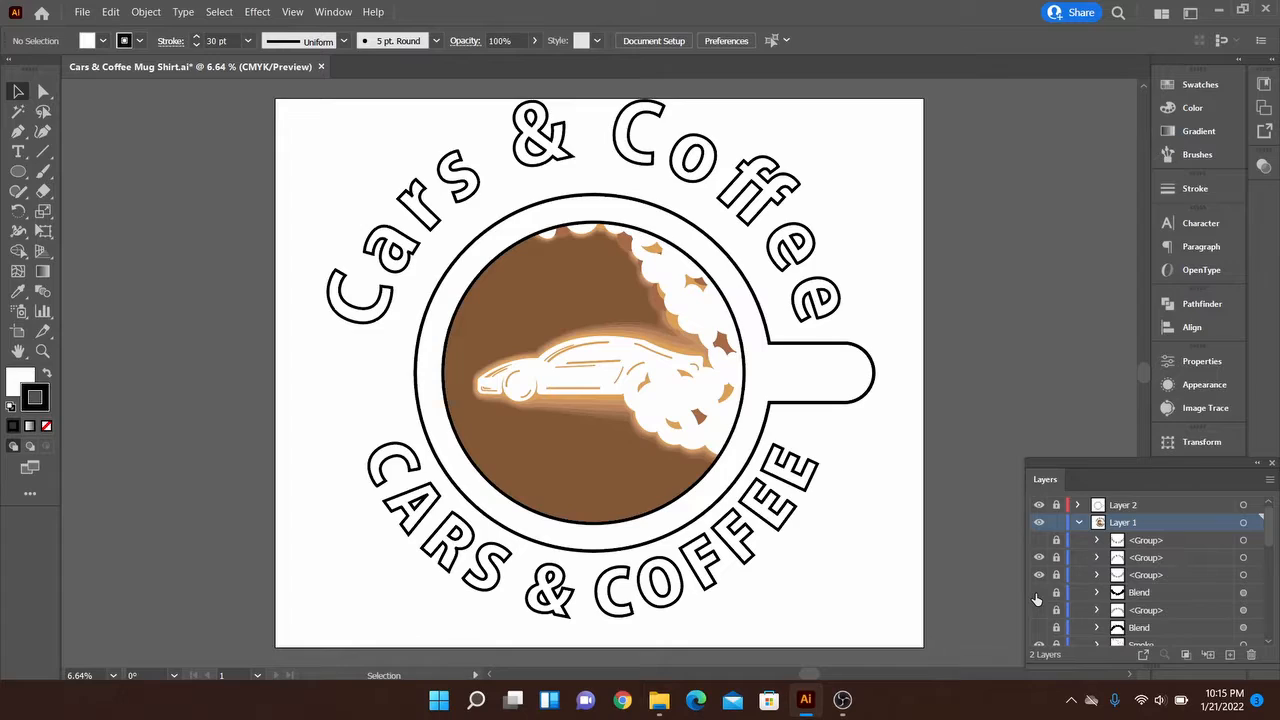
click(1039, 592)
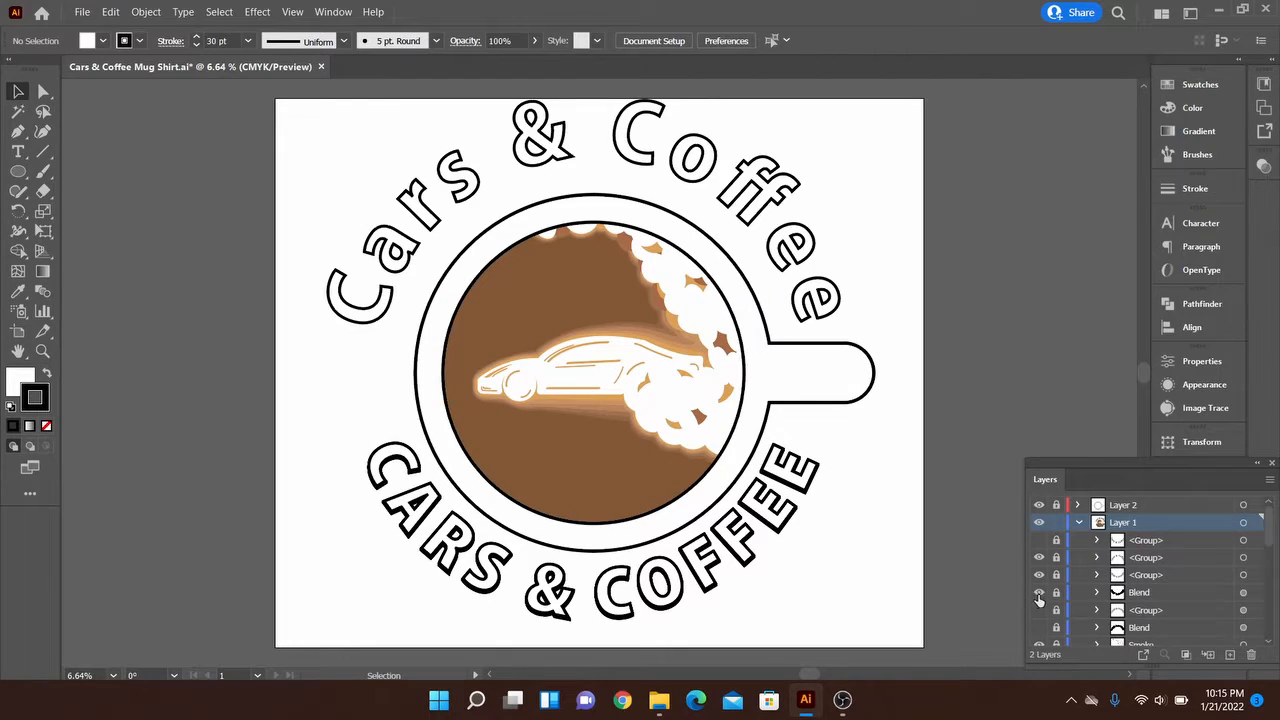